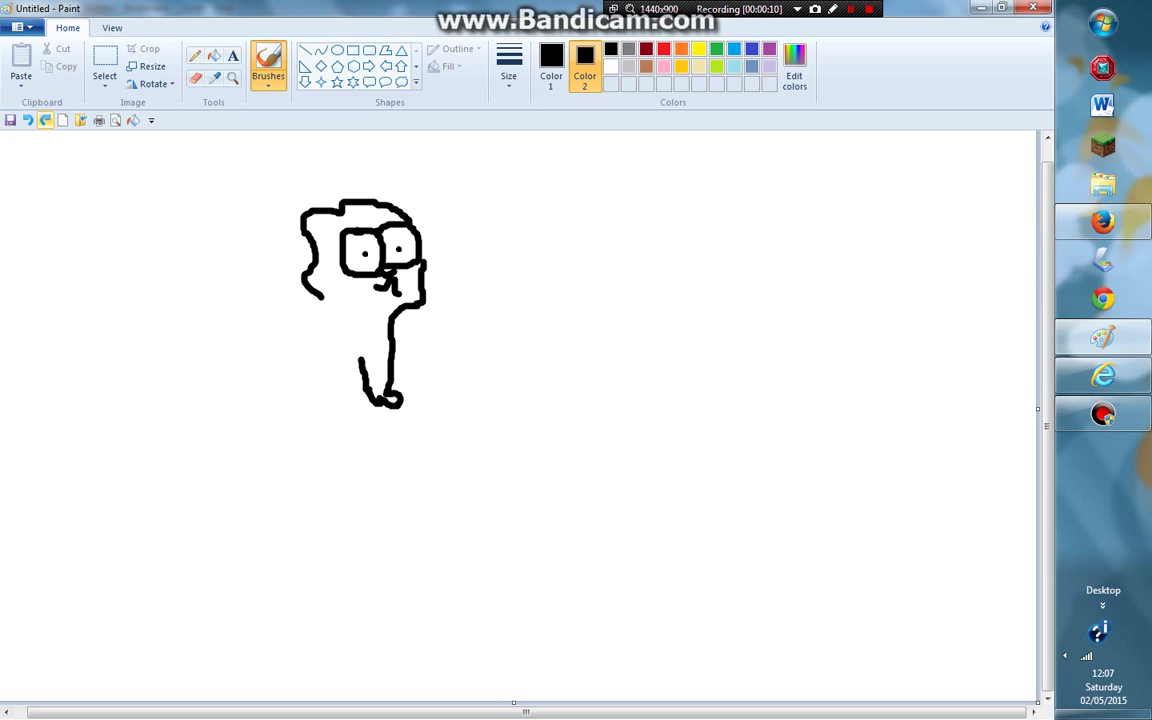
Redo the undone strokes of the cat's back, tail and hind leg, and draw the line joining its hind and front feet
click(45, 120)
click(45, 120)
click(45, 120)
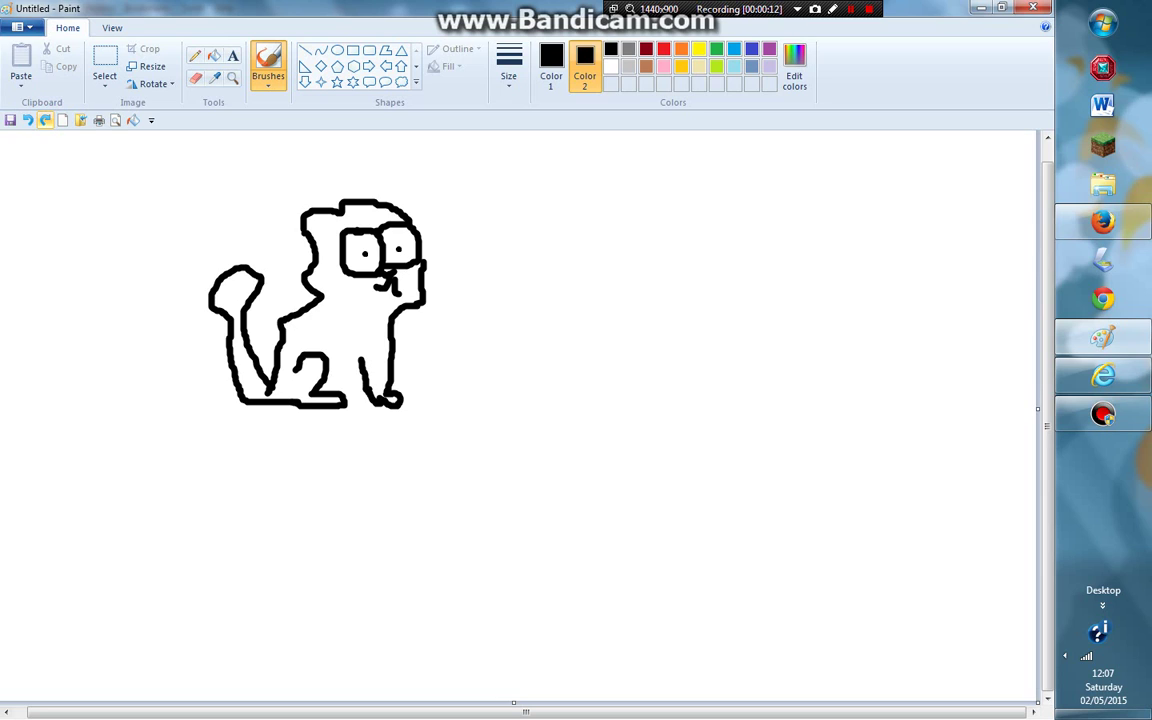
drag(345, 405, 369, 398)
Draw two touching round eyes with dot pupils for a dog, in the blank area beside the cat's head
drag(595, 228, 606, 238)
click(572, 242)
click(616, 240)
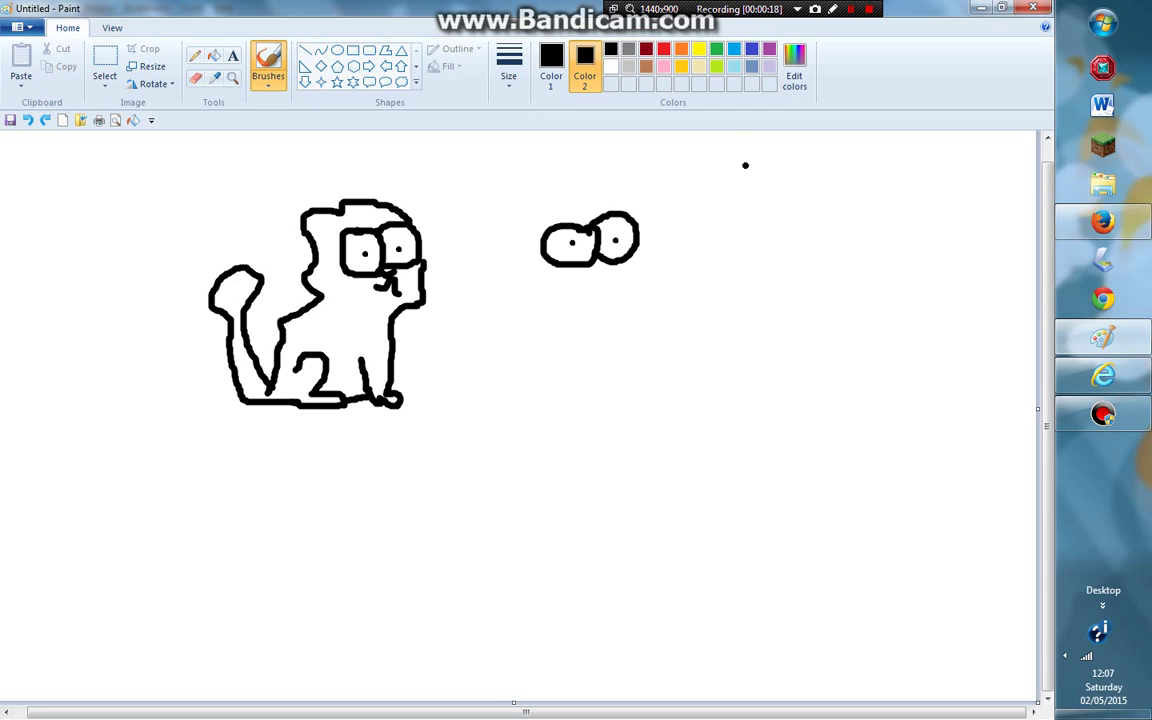
Draw the dog's head around the eyes, with an open pointed muzzle, a jaw and two pointed ears
drag(620, 267, 706, 268)
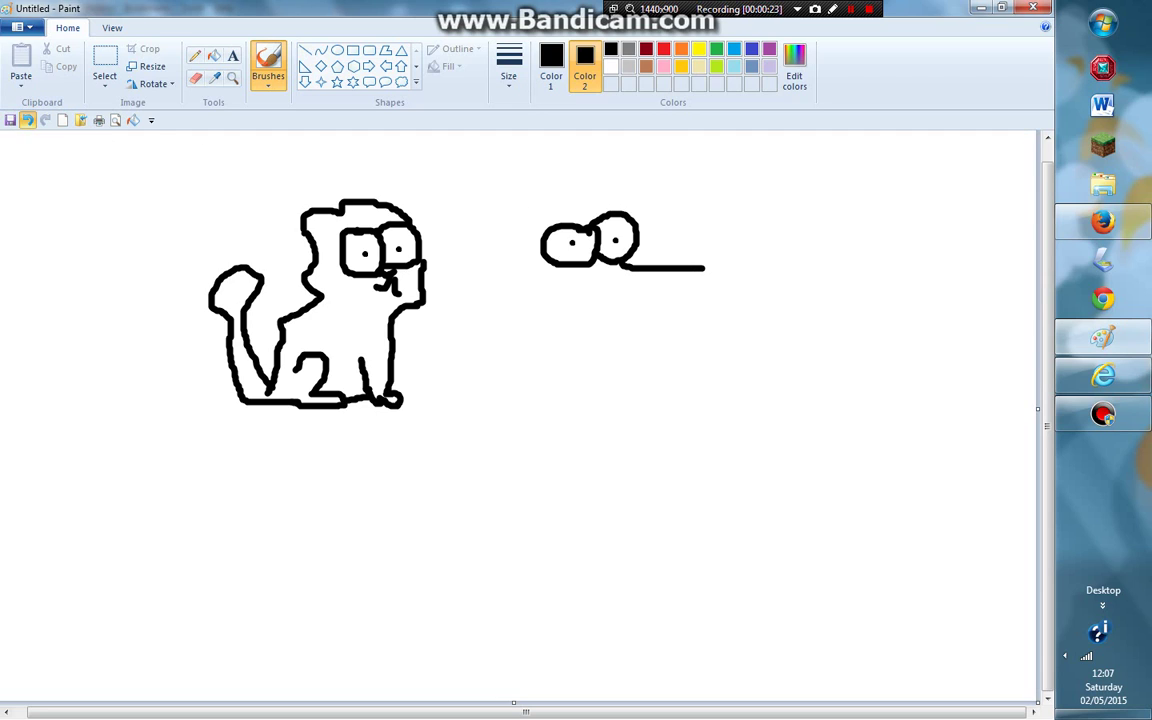
click(28, 120)
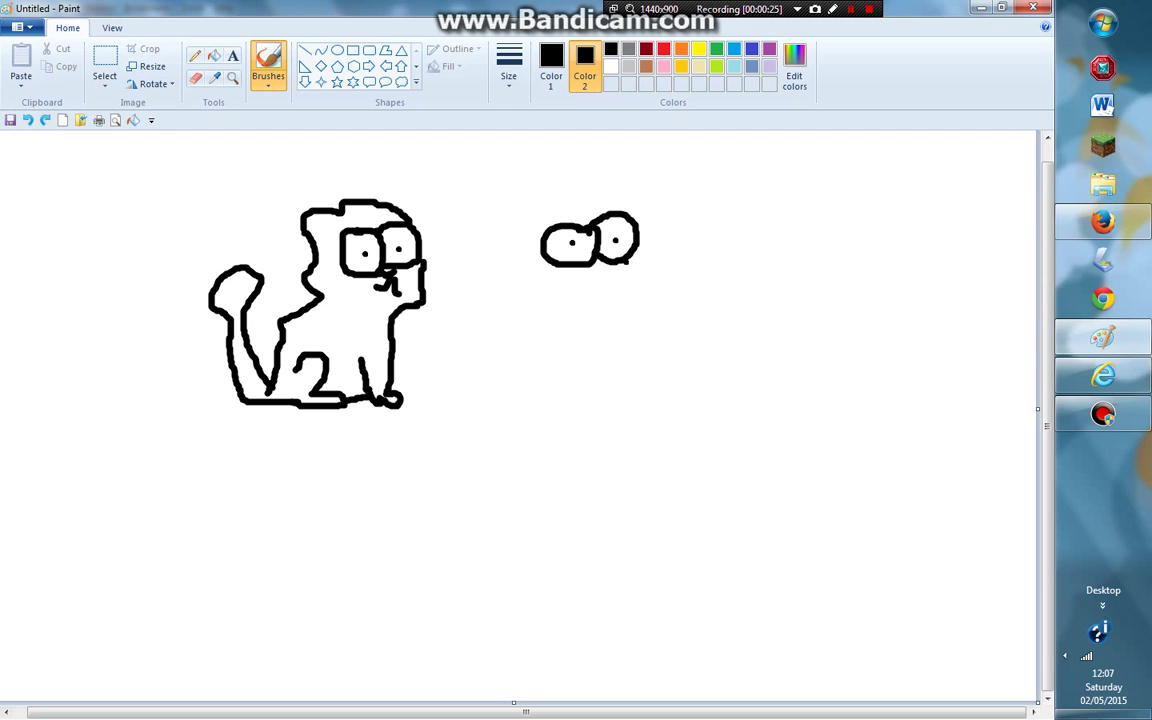
mouse_move(622, 263)
mouse_down()
mouse_move(691, 257)
mouse_move(663, 286)
mouse_move(627, 286)
mouse_move(674, 311)
mouse_move(620, 326)
mouse_up()
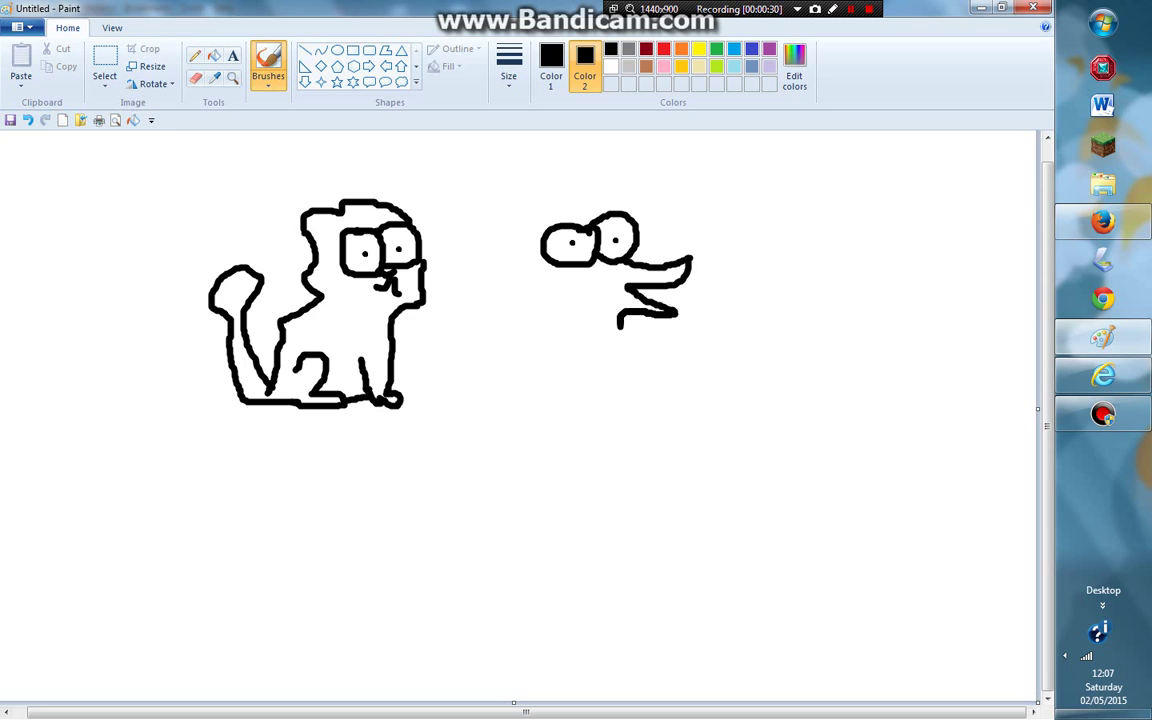
mouse_move(548, 262)
mouse_down()
mouse_move(568, 320)
mouse_move(617, 327)
mouse_up()
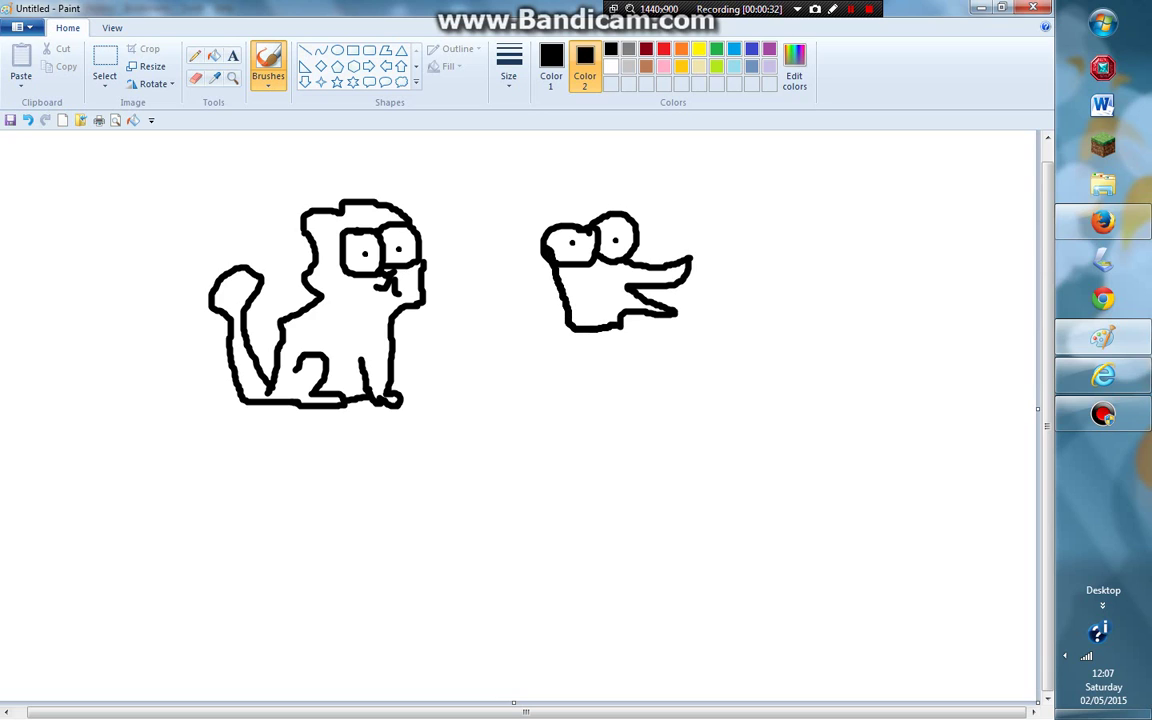
mouse_move(632, 235)
mouse_down()
mouse_move(632, 175)
mouse_move(656, 138)
mouse_move(596, 192)
mouse_move(520, 162)
mouse_move(548, 226)
mouse_up()
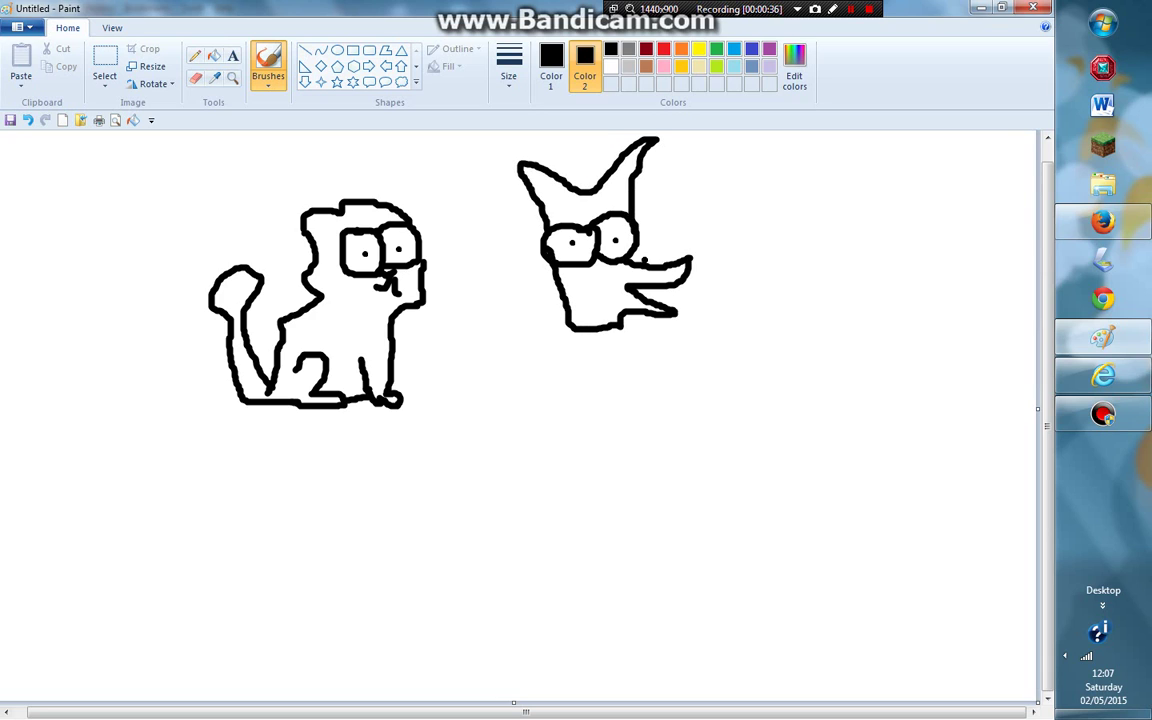
Add a collar under the dog's jaw, close the tip of its open mouth and paint a solid black nose
drag(570, 328, 626, 325)
mouse_move(680, 285)
mouse_down()
mouse_move(689, 301)
mouse_move(677, 314)
mouse_up()
drag(682, 262, 682, 244)
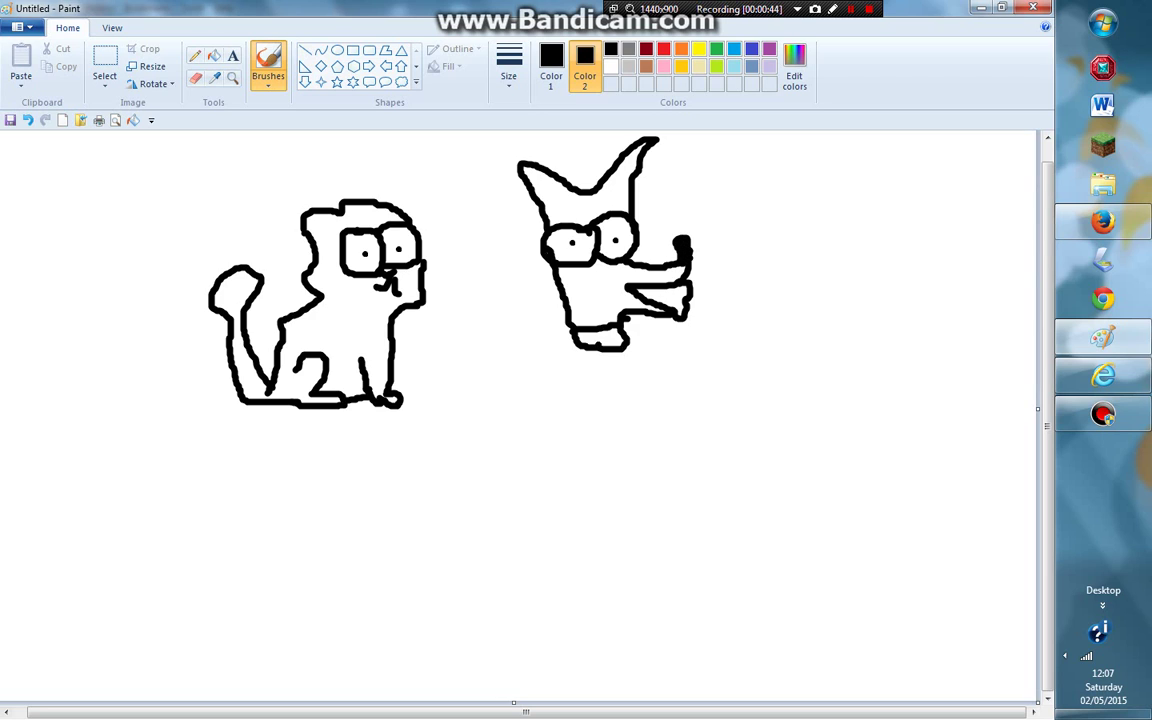
Draw the dog's body from the collar, with back, chest and belly lines, one front leg and two hind legs
mouse_move(575, 345)
mouse_down()
mouse_move(463, 338)
mouse_move(428, 352)
mouse_move(404, 478)
mouse_up()
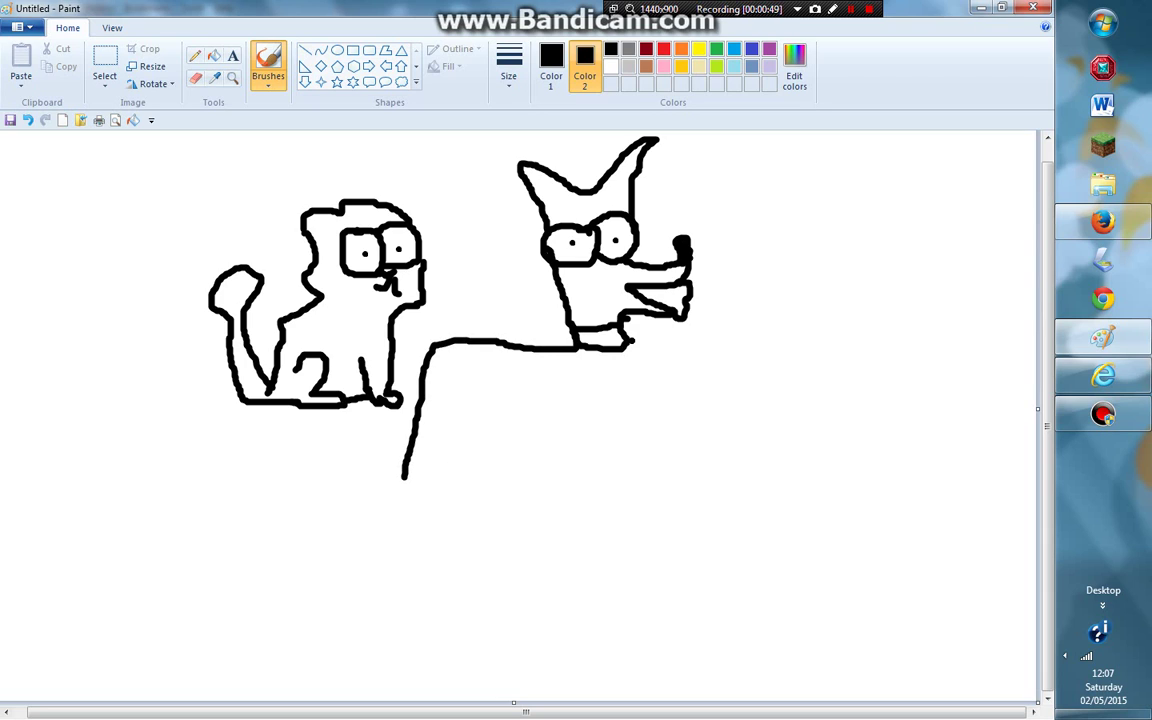
mouse_move(630, 345)
mouse_down()
mouse_move(624, 473)
mouse_move(646, 488)
mouse_move(615, 491)
mouse_move(593, 419)
mouse_move(563, 417)
mouse_move(450, 429)
mouse_move(435, 477)
mouse_move(456, 481)
mouse_move(459, 497)
mouse_move(405, 490)
mouse_up()
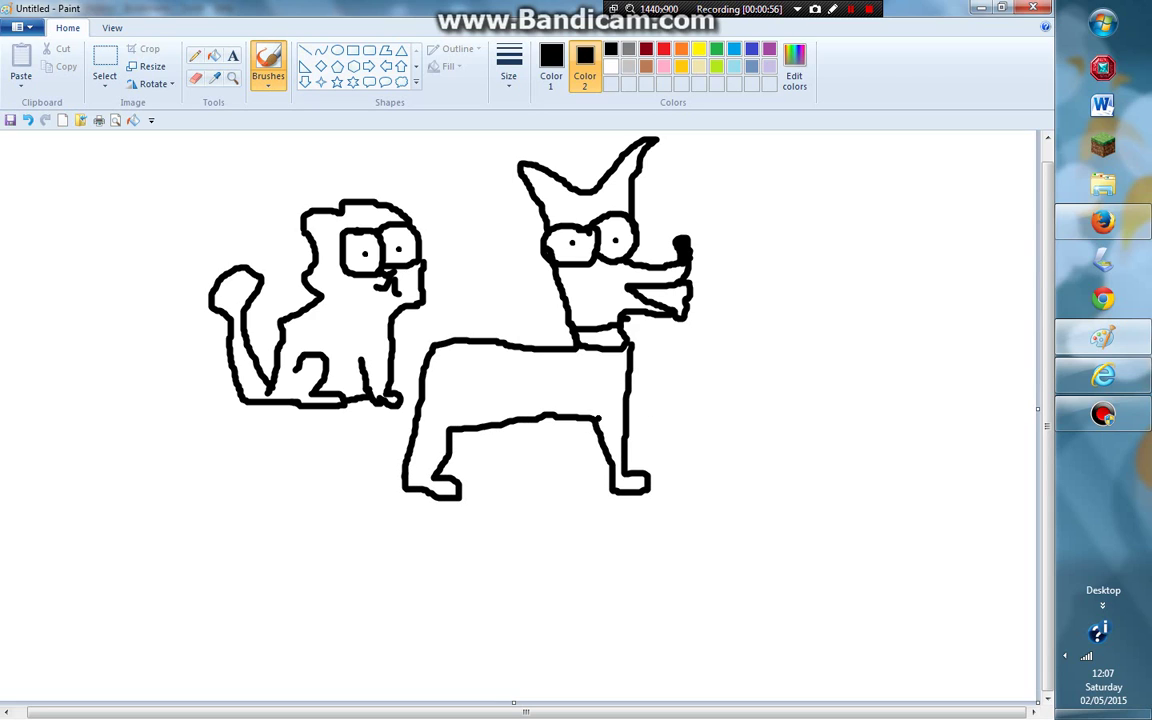
drag(598, 418, 627, 412)
mouse_move(477, 428)
mouse_down()
mouse_move(480, 484)
mouse_move(521, 488)
mouse_move(497, 462)
mouse_move(494, 430)
mouse_up()
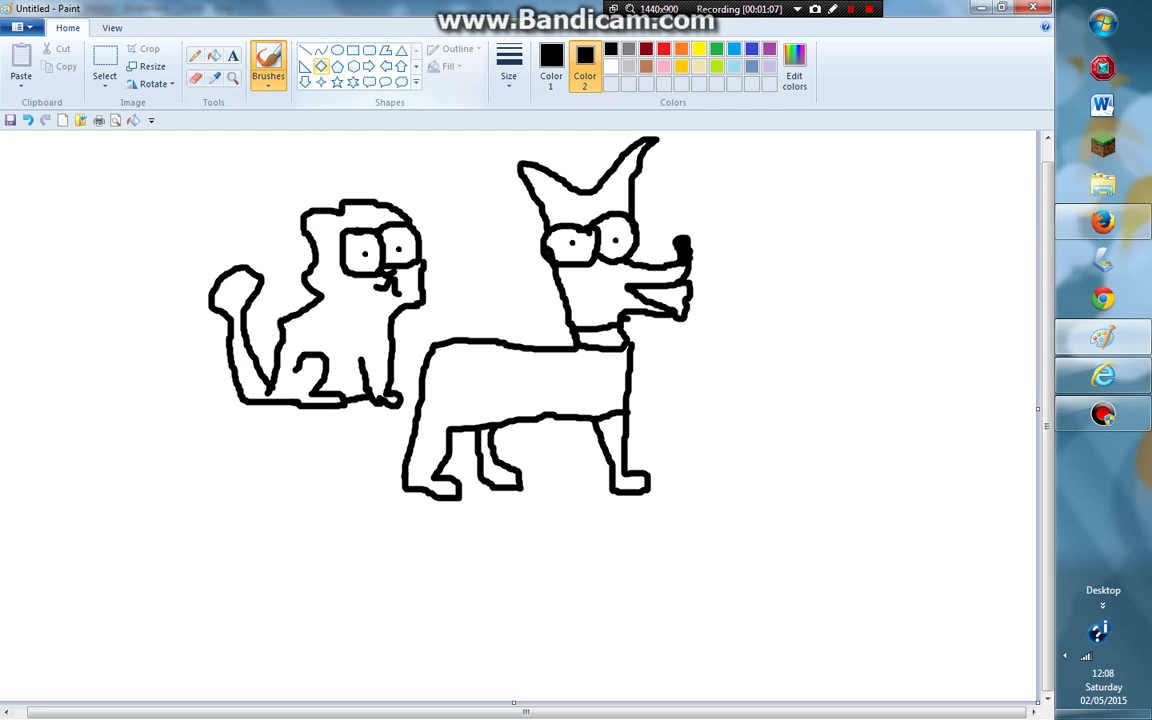
Erase a short section of the dog's belly line behind the front leg, using white as the eraser colour
click(195, 78)
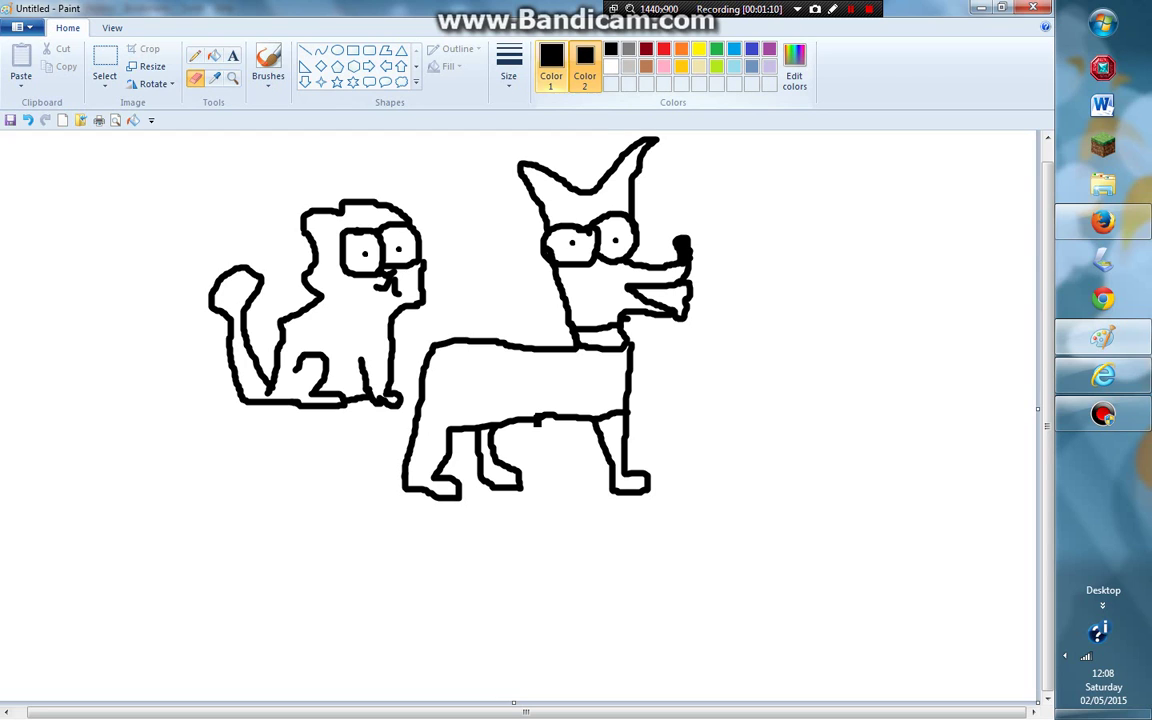
click(551, 68)
click(611, 66)
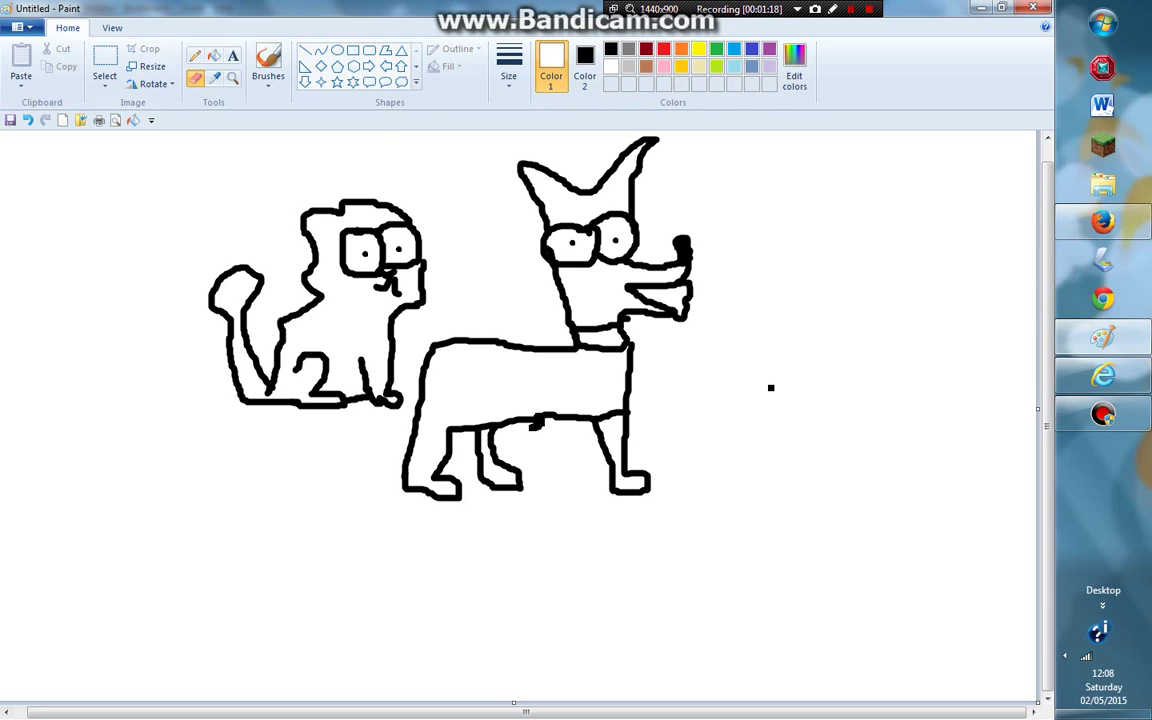
click(268, 65)
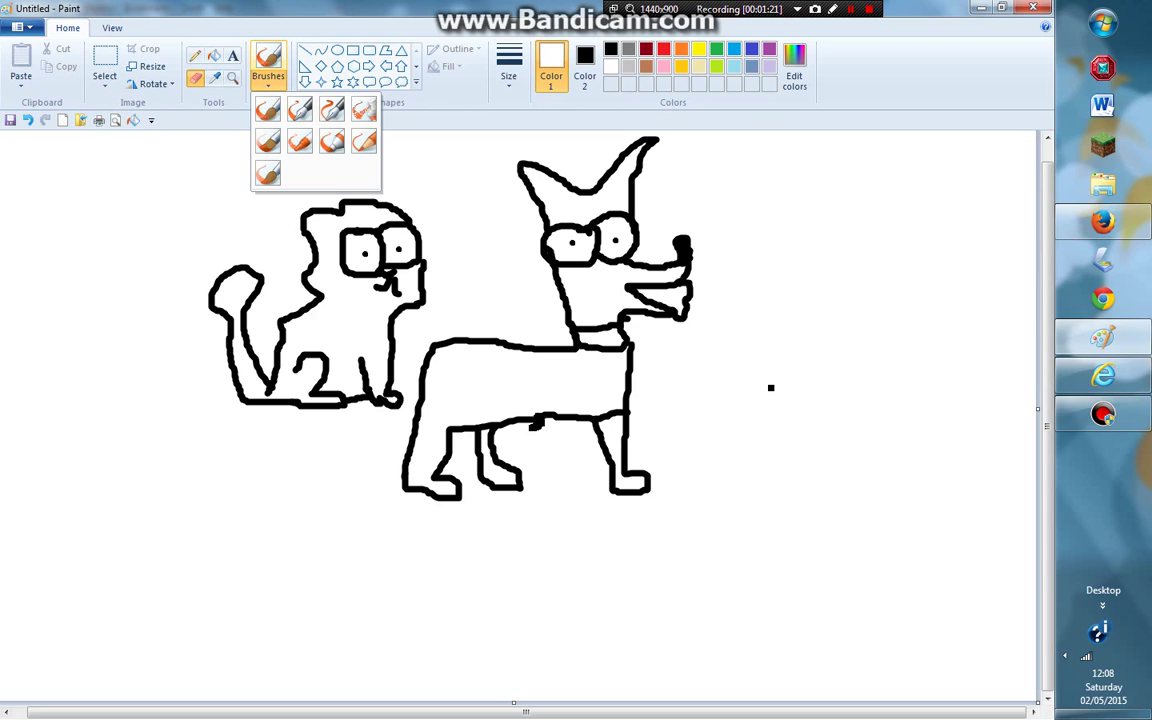
click(551, 66)
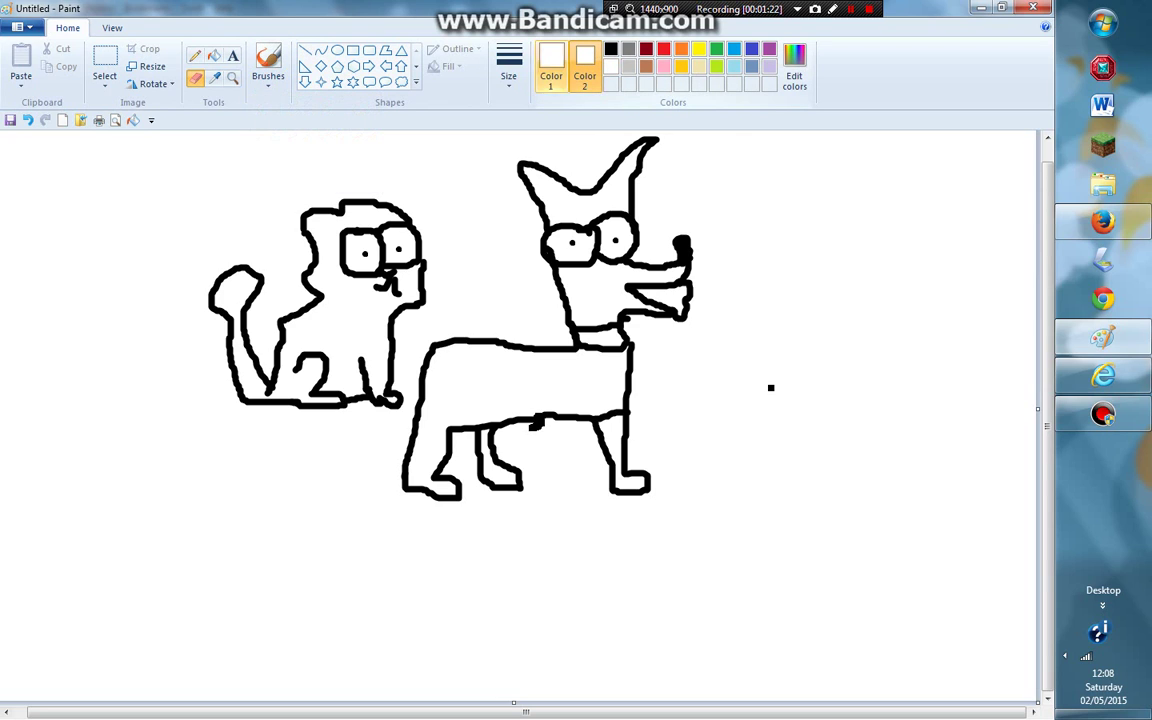
click(585, 66)
Restore black as both drawing colours and brush in the dog's second front leg at the gap in the belly line
click(268, 62)
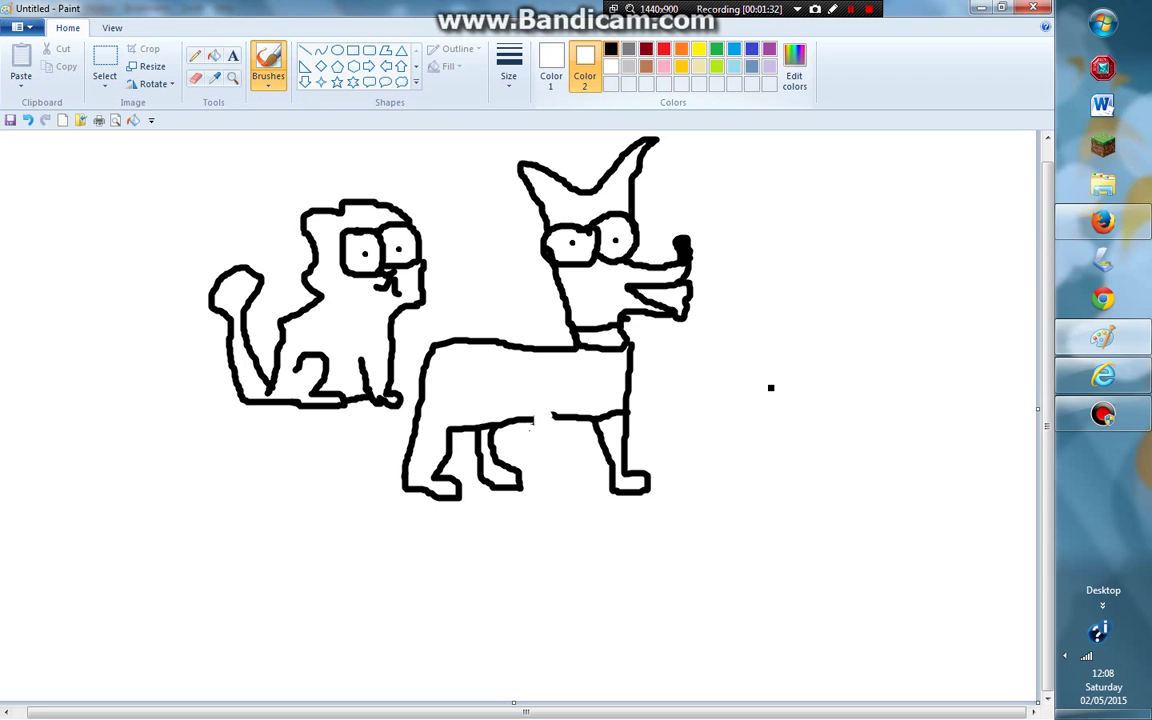
click(611, 49)
click(551, 70)
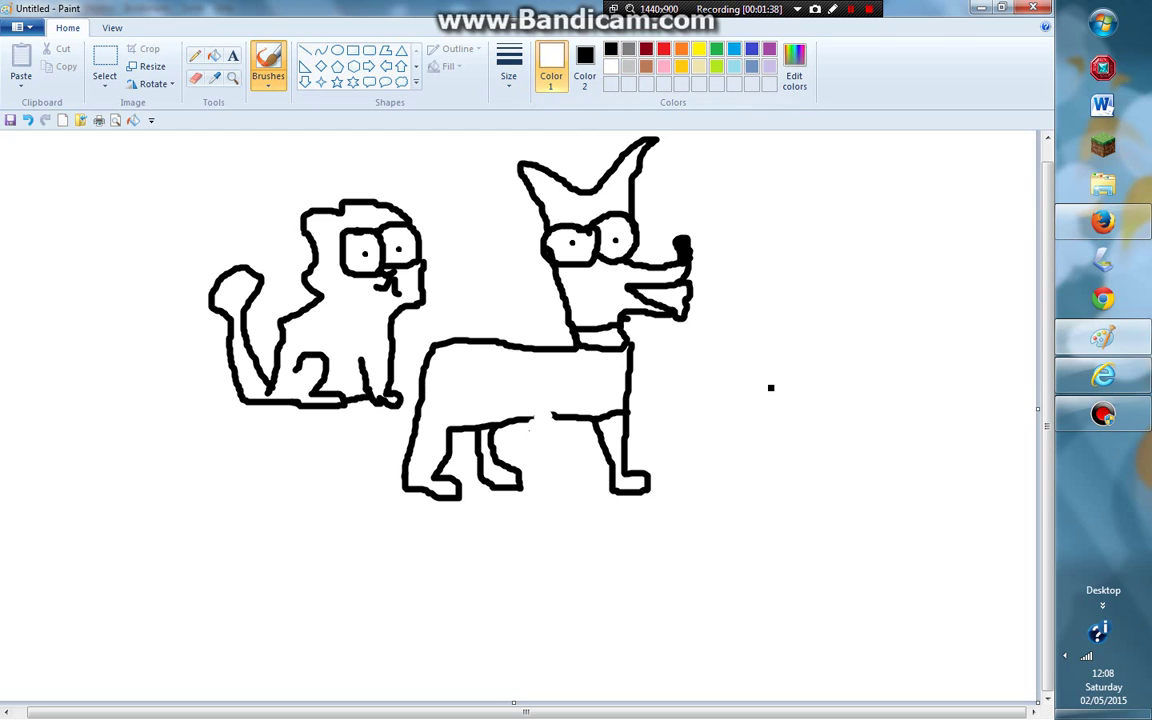
click(611, 49)
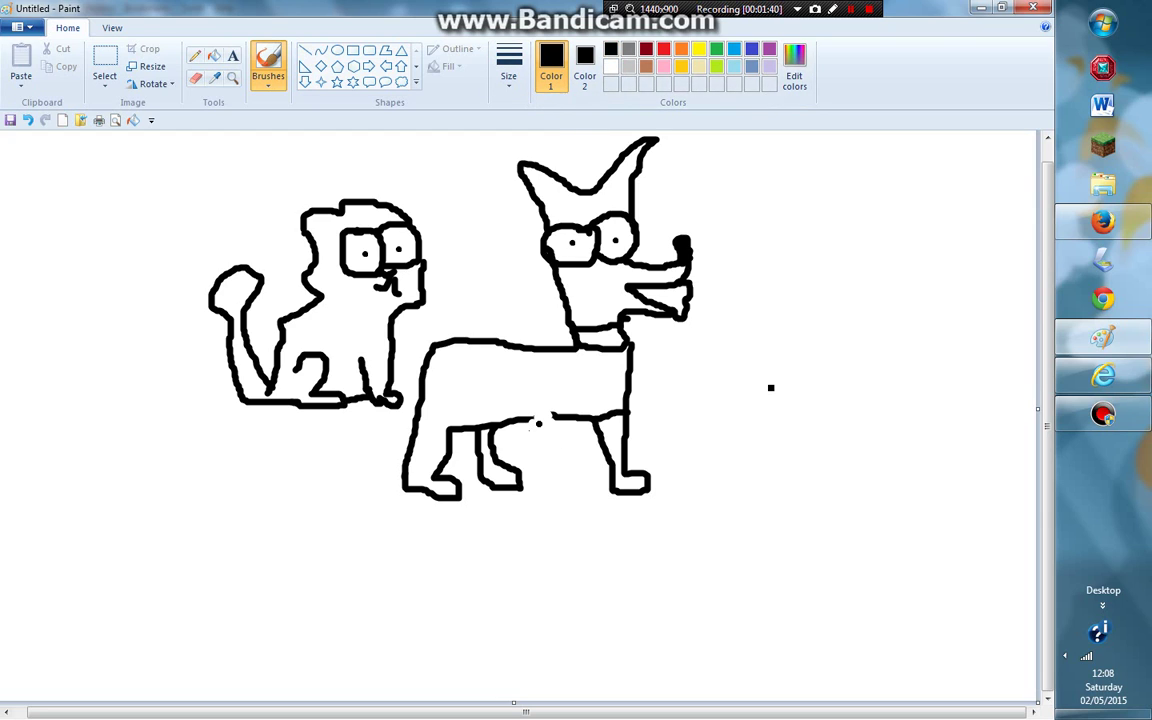
mouse_move(535, 422)
mouse_down()
mouse_move(537, 487)
mouse_move(565, 489)
mouse_move(559, 418)
mouse_up()
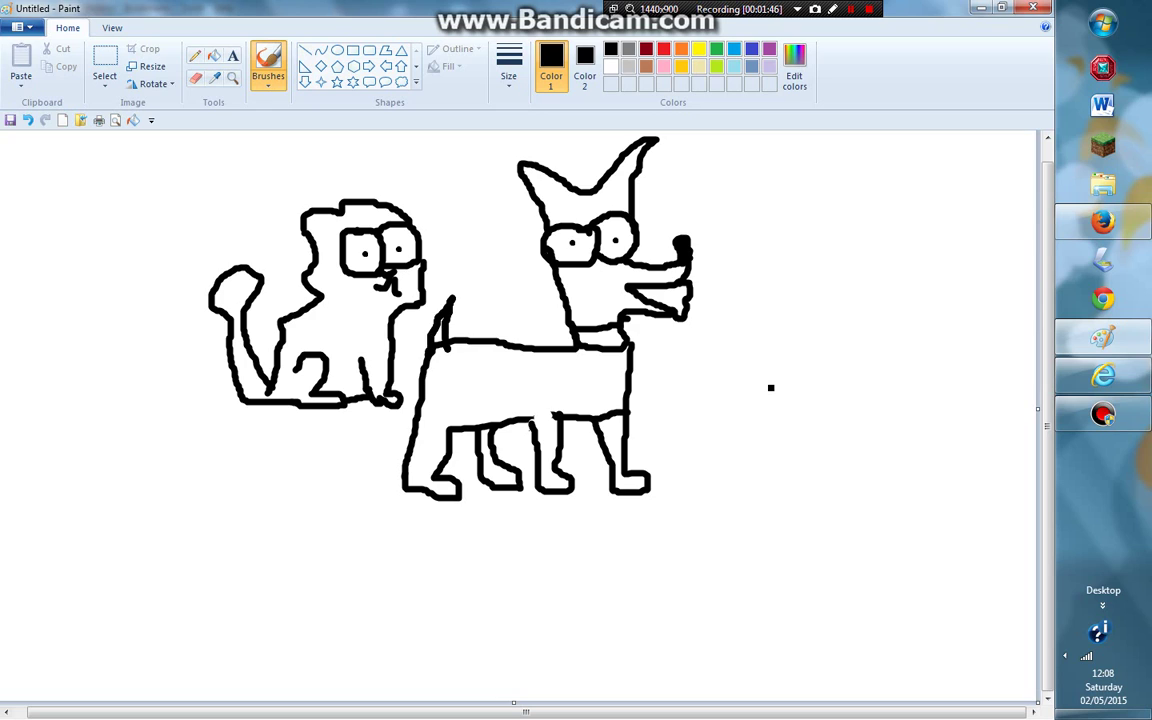
Draw the dog's bushy raised tail and an exclamation mark above the cat's head
mouse_move(433, 345)
mouse_down()
mouse_move(492, 250)
mouse_move(463, 220)
mouse_move(452, 268)
mouse_up()
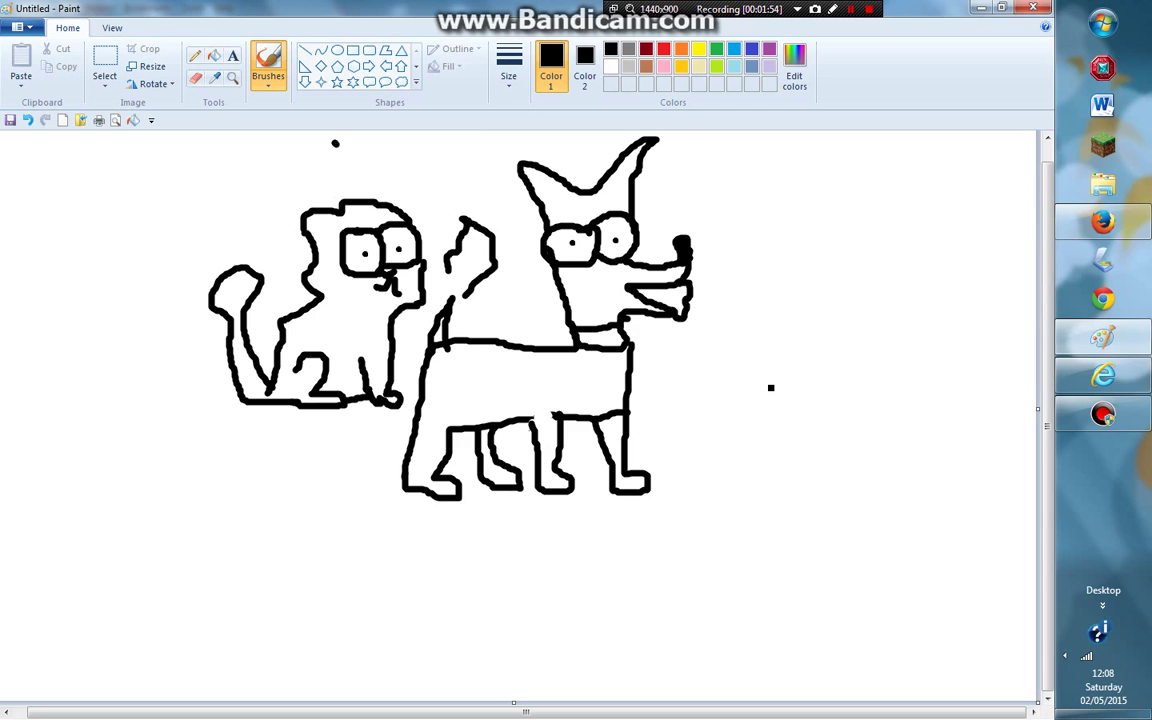
drag(335, 142, 337, 162)
Draw two touching eyes with dot pupils and a small beak for a bird below the cat
mouse_move(246, 514)
mouse_down()
mouse_move(218, 547)
mouse_move(254, 522)
mouse_up()
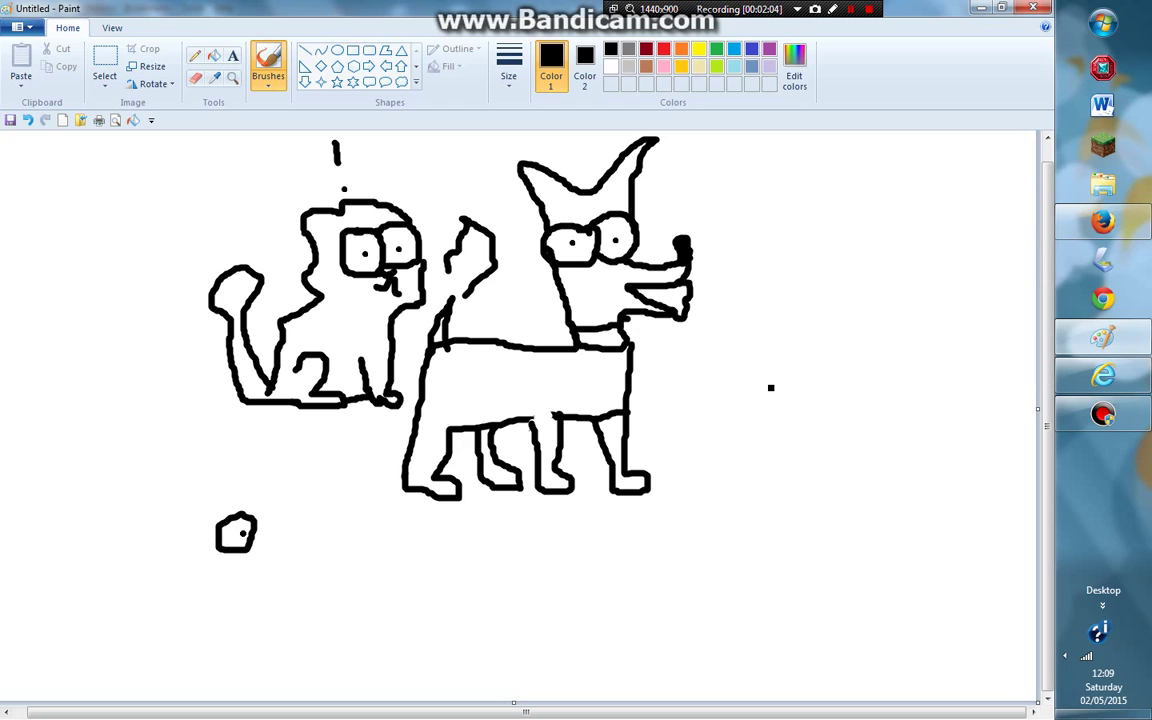
mouse_move(252, 514)
mouse_down()
mouse_move(266, 501)
mouse_move(283, 535)
mouse_move(245, 553)
mouse_move(246, 567)
mouse_move(262, 564)
mouse_up()
click(266, 530)
click(260, 508)
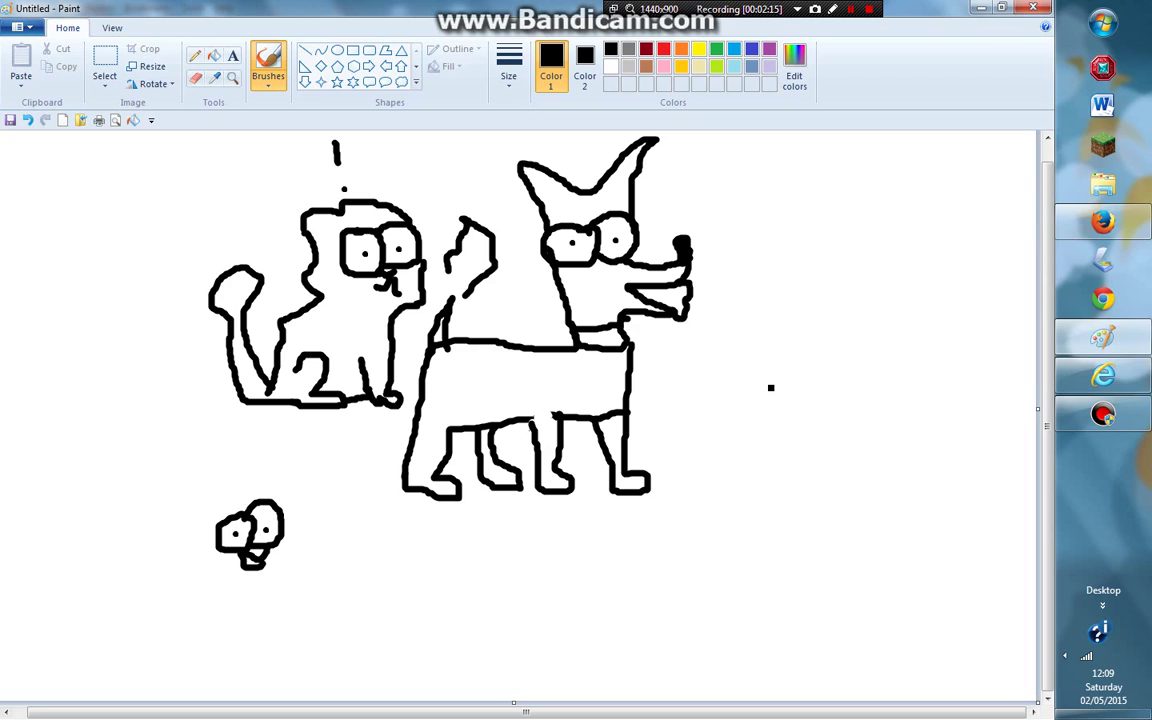
Outline the bird's head and rounded body with a pointed tail around its face, and add two legs with feet
mouse_move(283, 510)
mouse_down()
mouse_move(201, 484)
mouse_move(184, 501)
mouse_move(185, 527)
mouse_move(212, 562)
mouse_up()
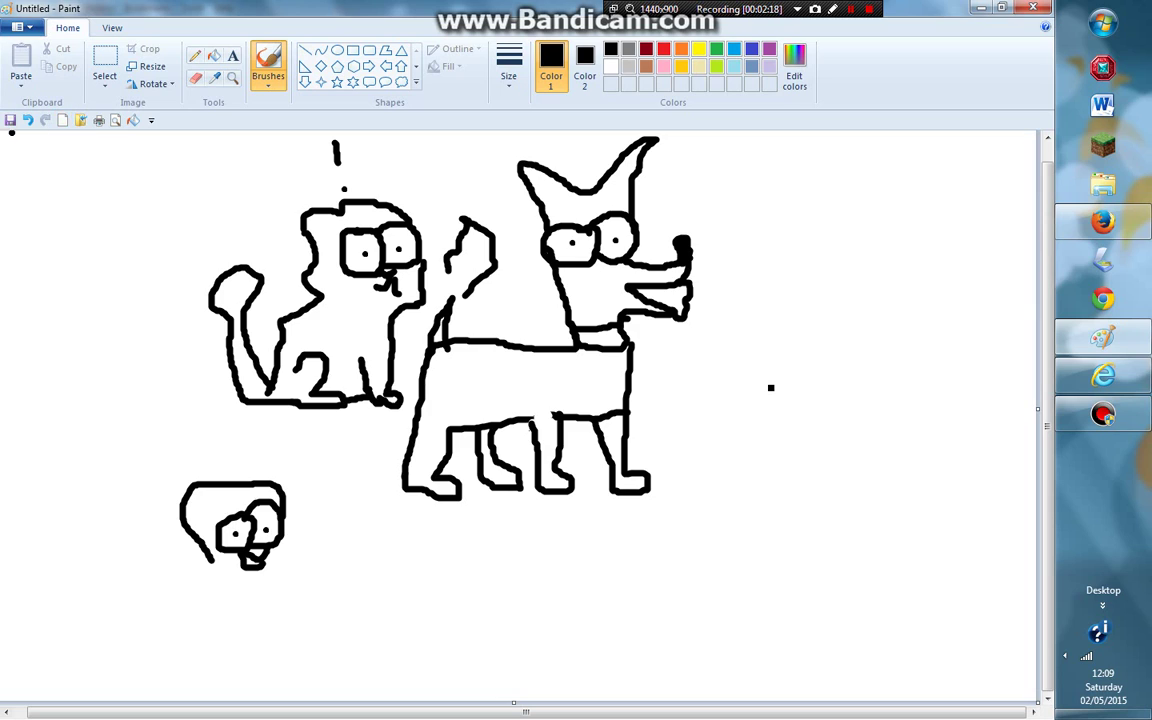
click(28, 120)
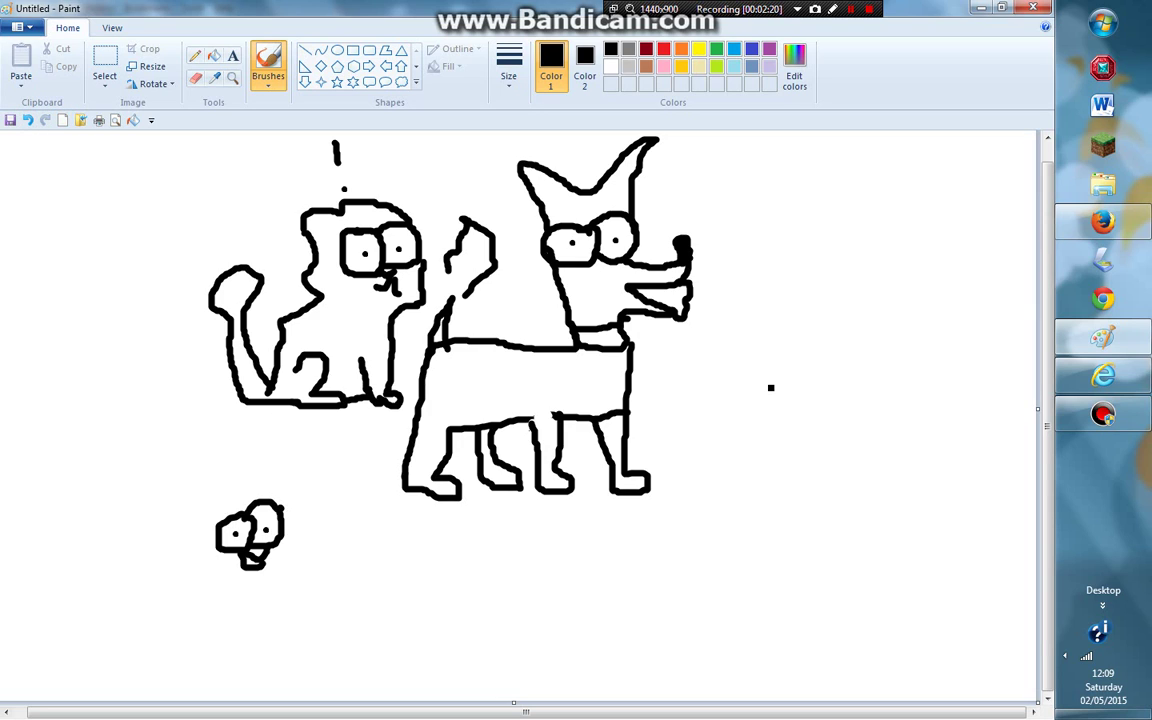
mouse_move(286, 500)
mouse_down()
mouse_move(252, 484)
mouse_move(218, 490)
mouse_move(178, 580)
mouse_move(240, 594)
mouse_move(266, 570)
mouse_up()
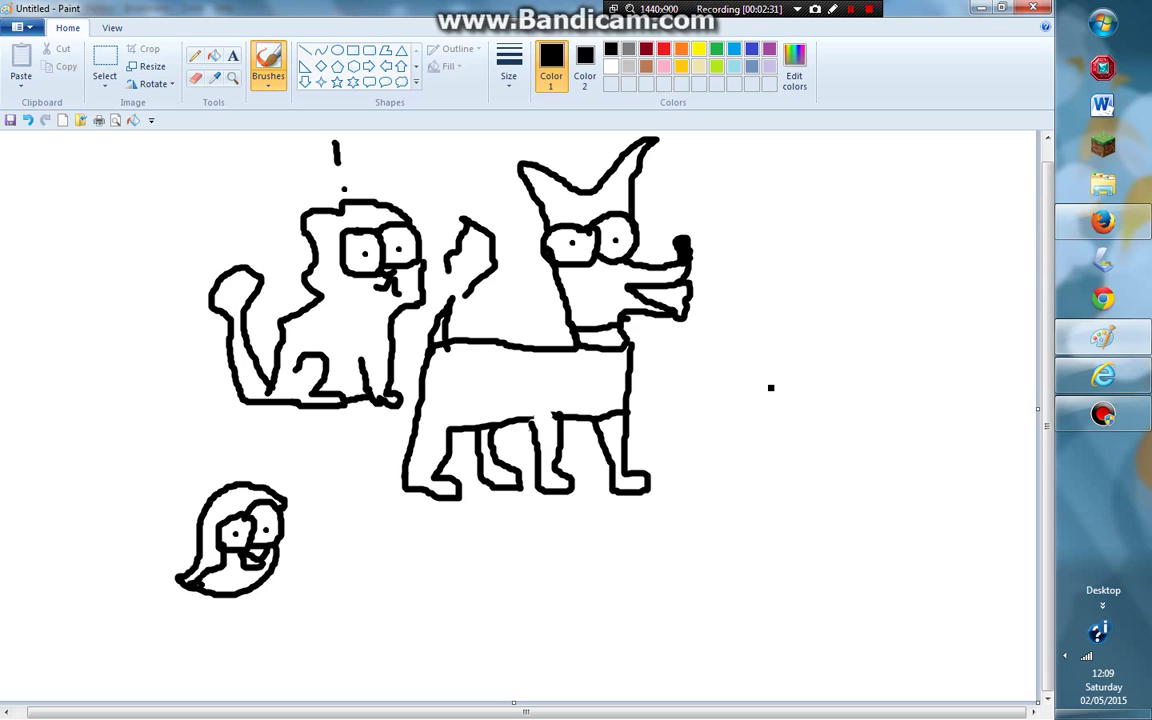
mouse_move(211, 597)
mouse_down()
mouse_move(199, 626)
mouse_move(232, 620)
mouse_move(219, 648)
mouse_up()
drag(265, 595, 276, 625)
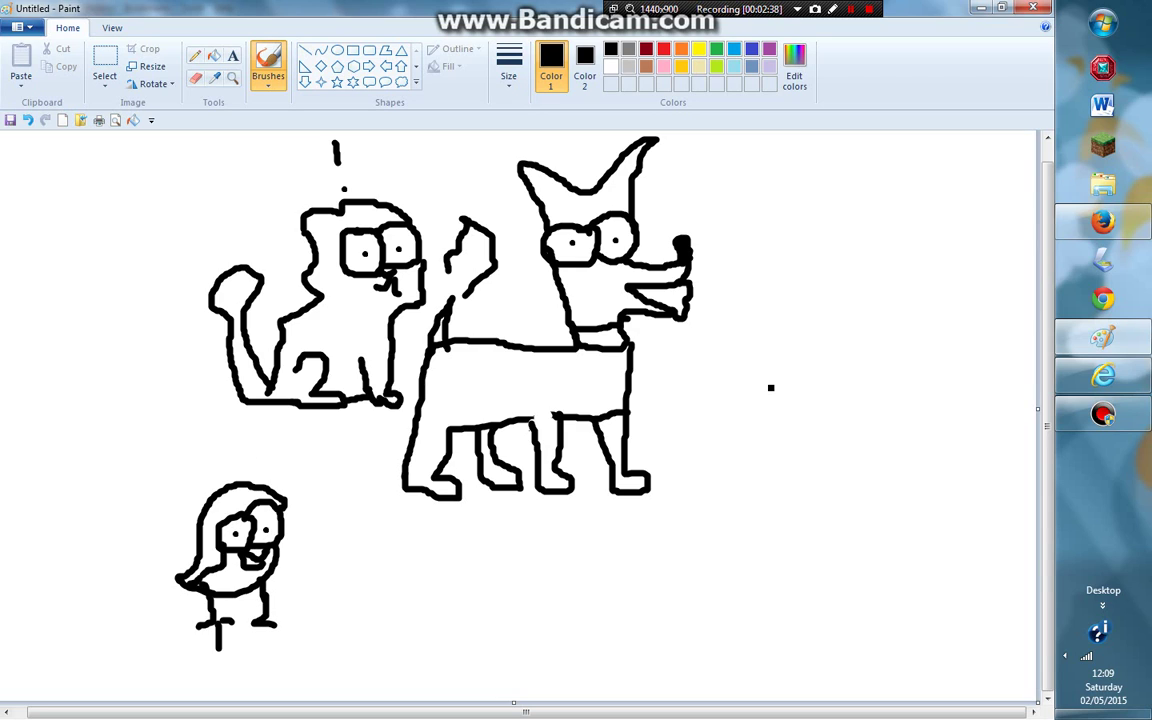
Add the bird's raised wing and pointed head crest, and draw a ball with a curved seam above the wing
mouse_move(284, 552)
mouse_down()
mouse_move(319, 514)
mouse_move(320, 542)
mouse_move(279, 571)
mouse_up()
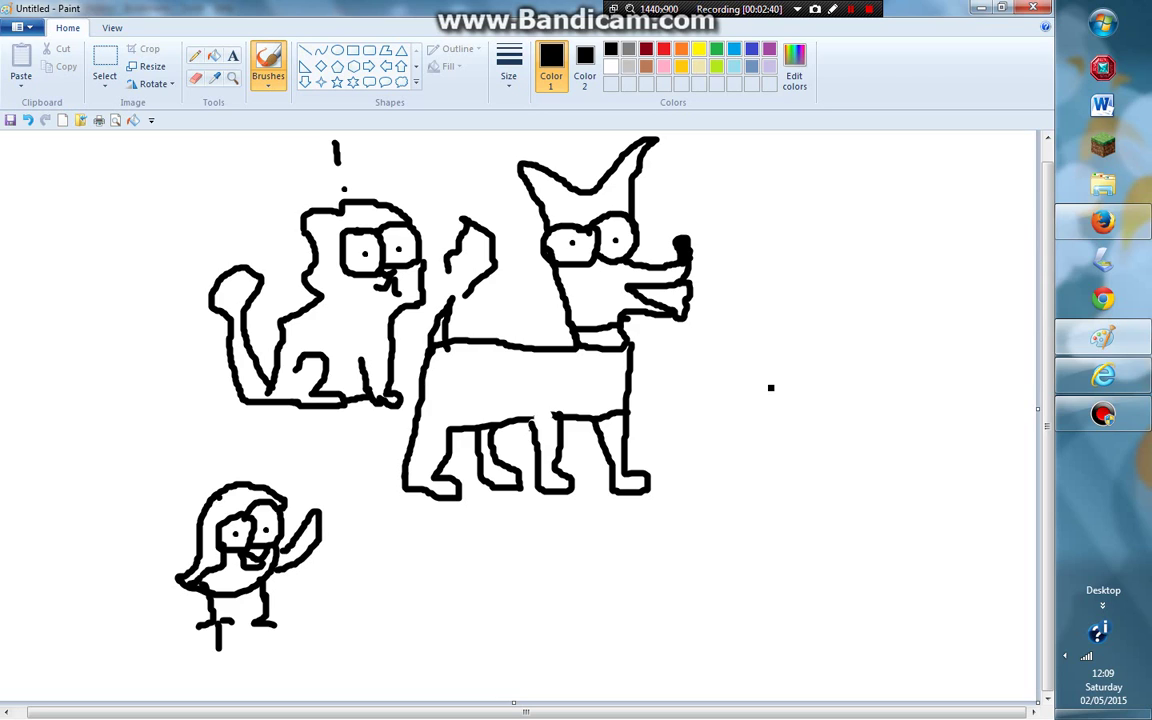
mouse_move(234, 485)
mouse_down()
mouse_move(257, 455)
mouse_move(270, 489)
mouse_up()
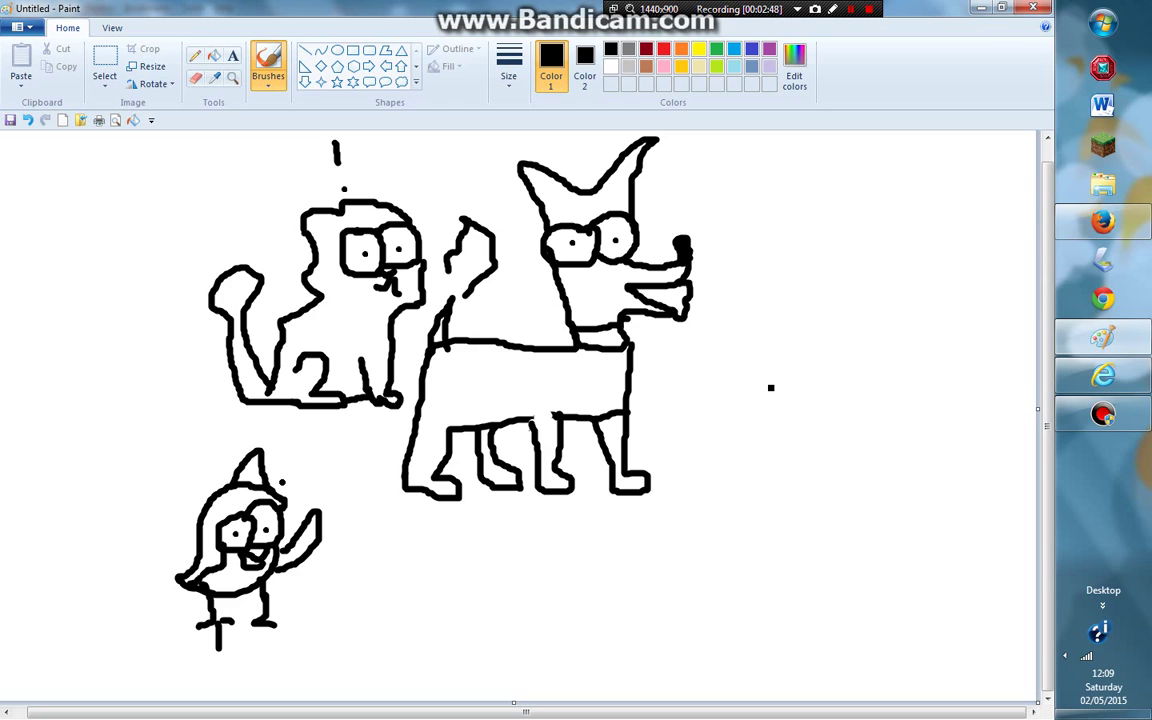
mouse_move(287, 500)
mouse_down()
mouse_move(305, 513)
mouse_move(267, 455)
mouse_move(312, 441)
mouse_move(348, 463)
mouse_move(337, 507)
mouse_move(311, 512)
mouse_up()
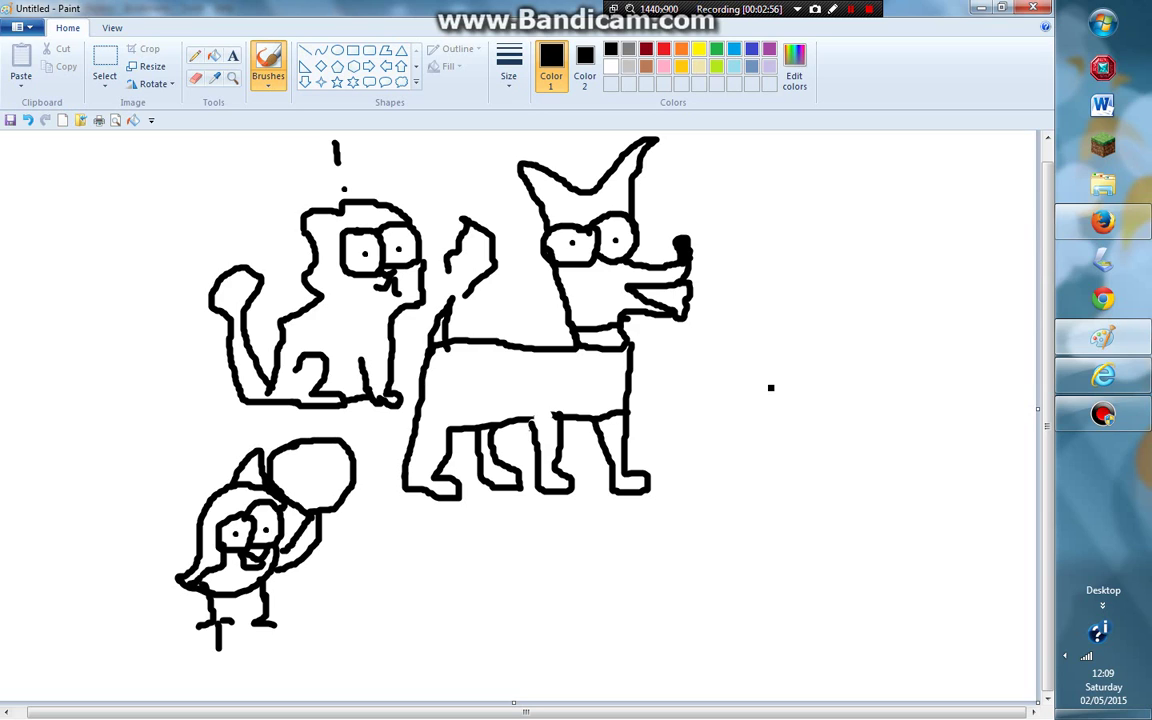
drag(302, 446, 342, 490)
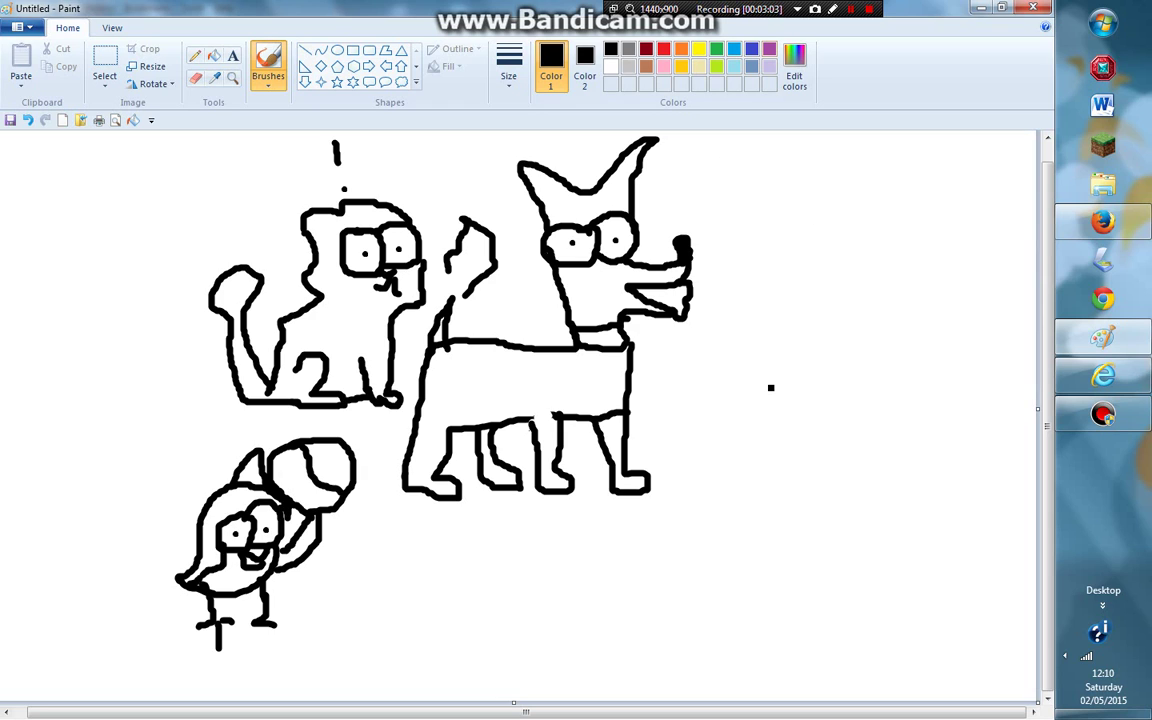
Set the brush to brown at the thickest size and outline a wavy-edged patch on the dog's back
click(769, 66)
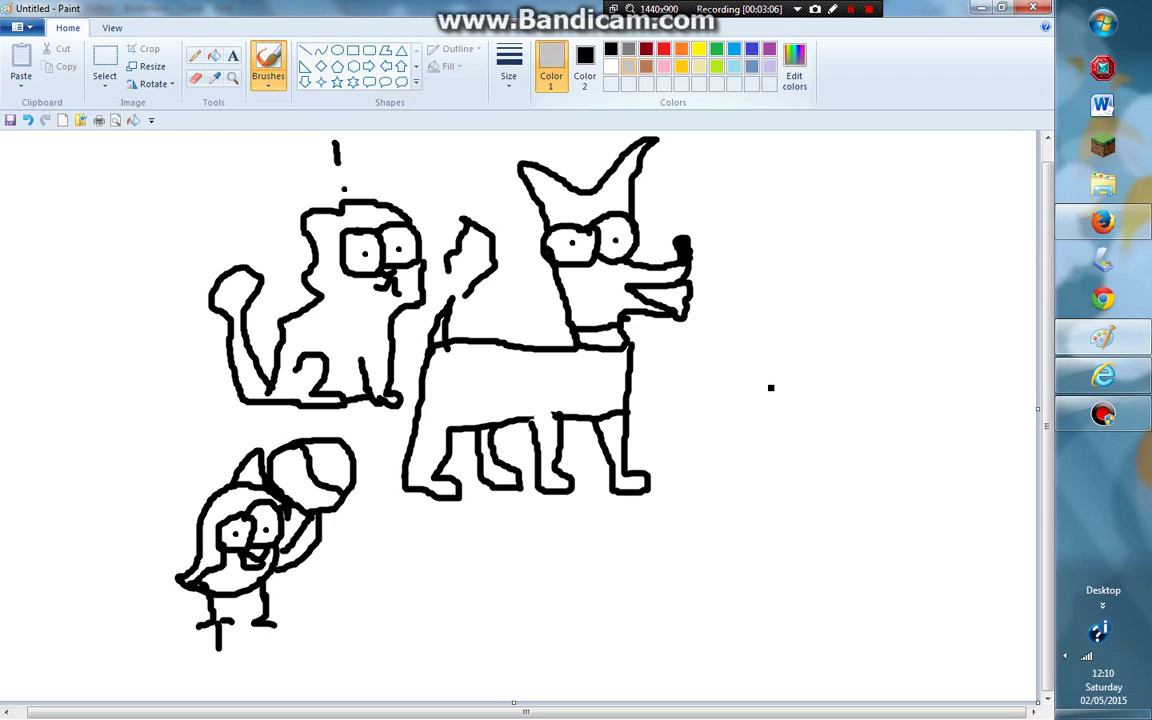
click(646, 66)
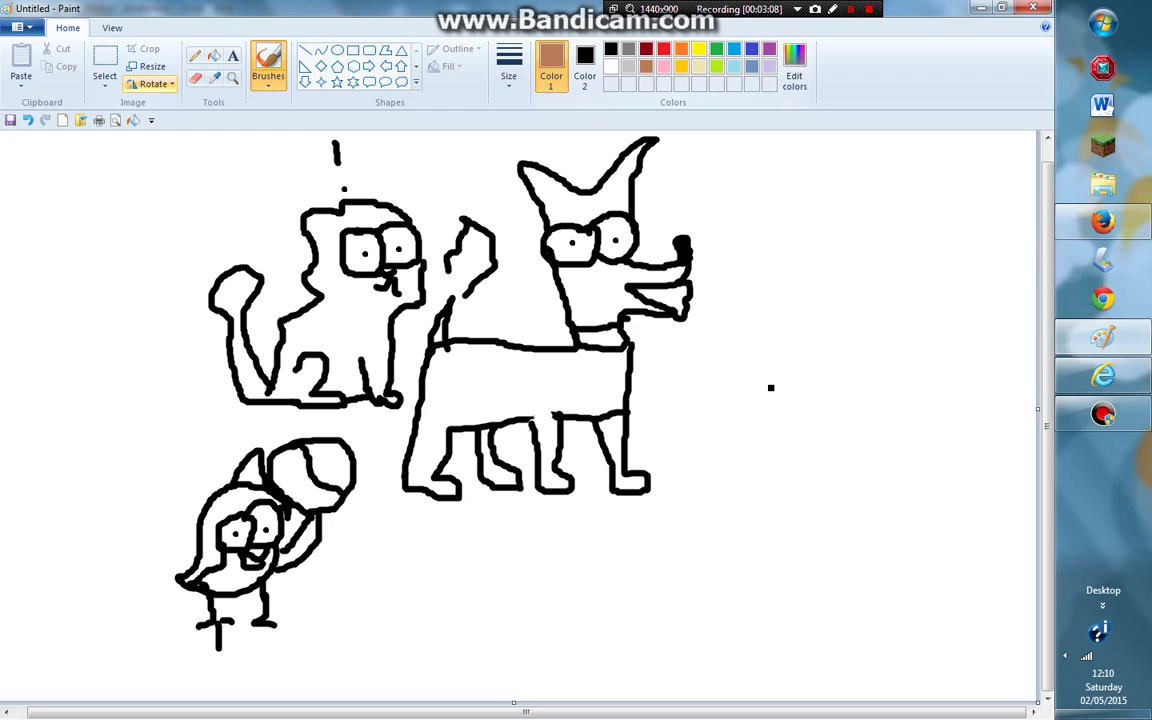
click(509, 68)
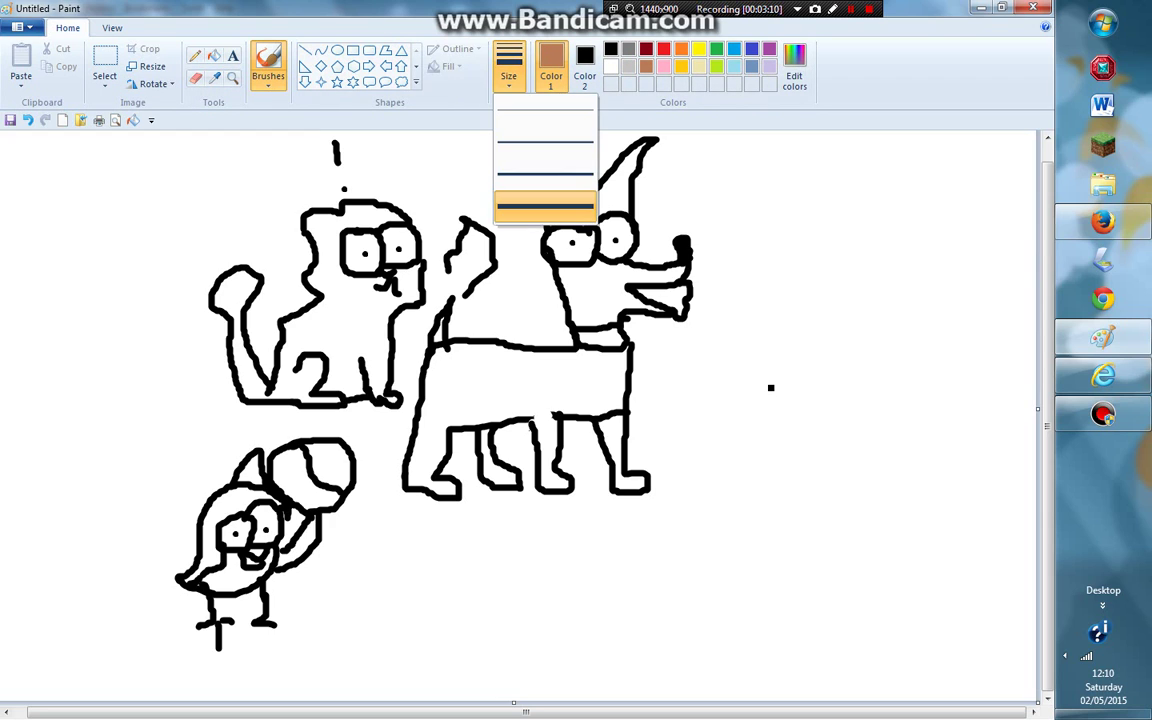
click(545, 206)
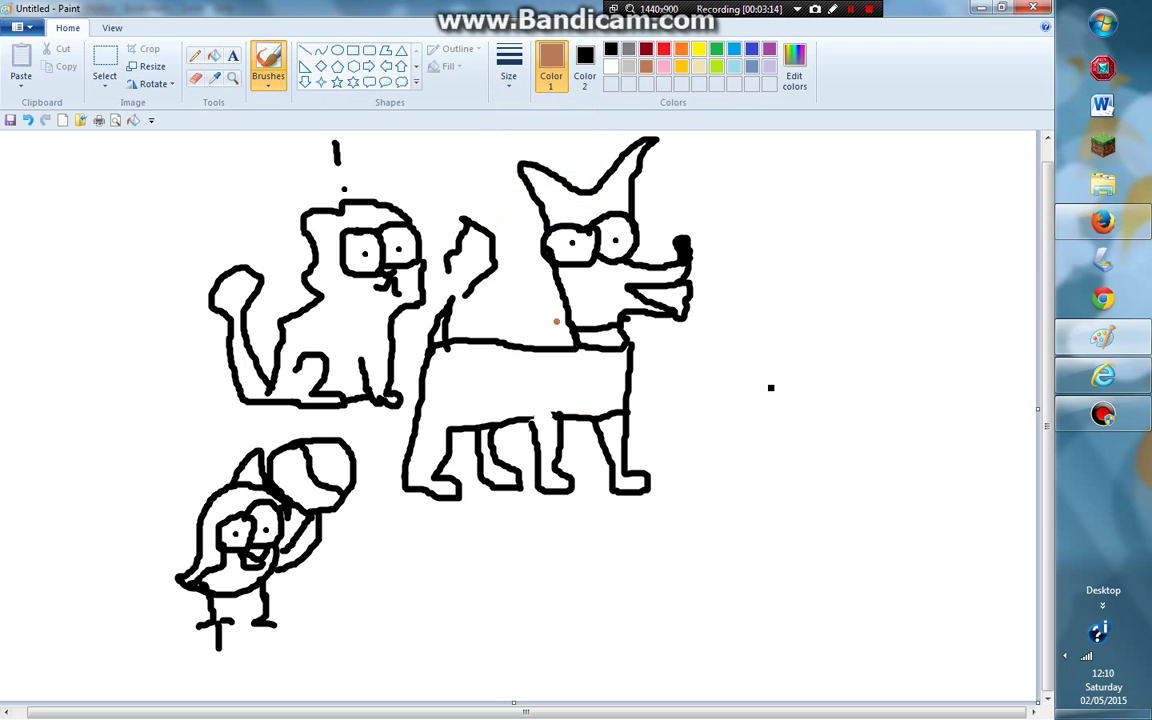
mouse_move(493, 347)
mouse_down()
mouse_move(510, 380)
mouse_move(573, 373)
mouse_move(572, 355)
mouse_up()
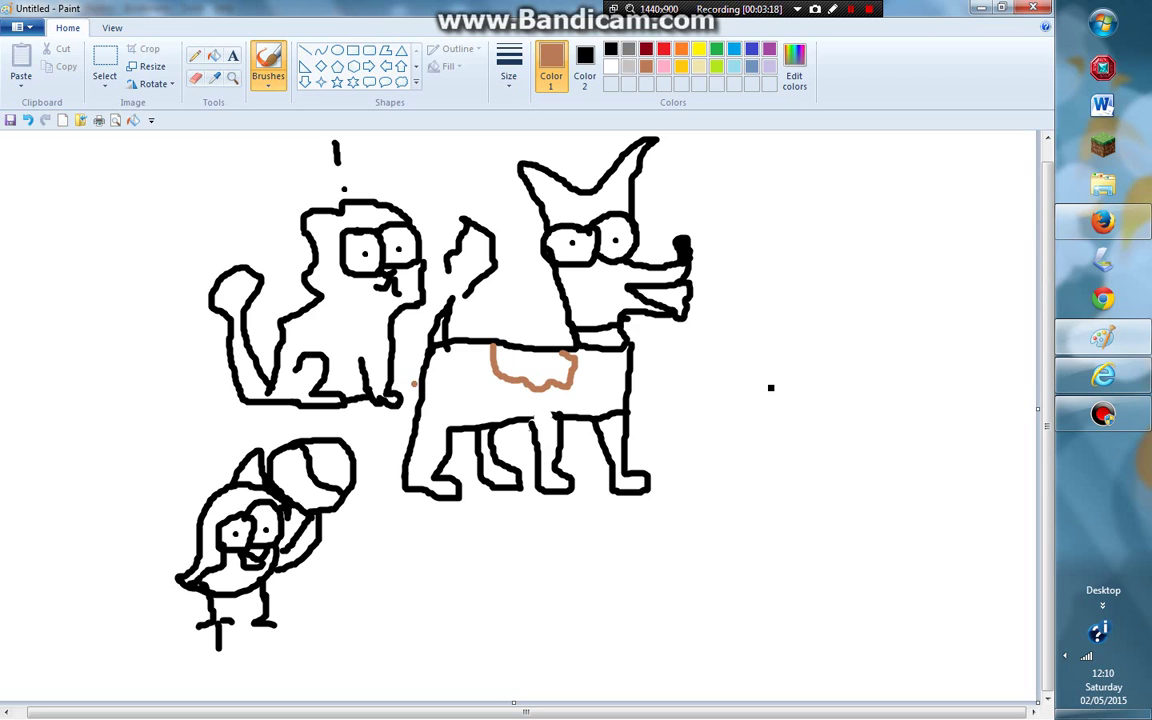
Outline further brown patches on the dog's rear, chest and neck
mouse_move(419, 384)
mouse_down()
mouse_move(446, 401)
mouse_move(423, 433)
mouse_up()
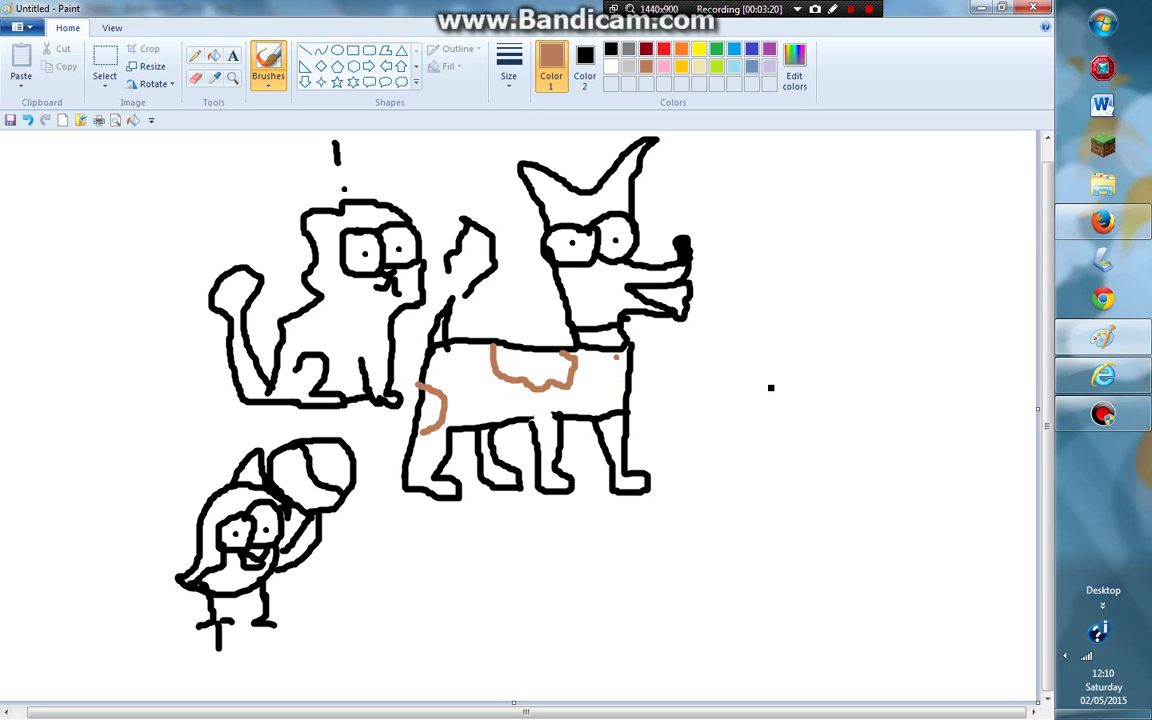
mouse_move(617, 357)
mouse_down()
mouse_move(589, 398)
mouse_move(609, 400)
mouse_move(617, 371)
mouse_up()
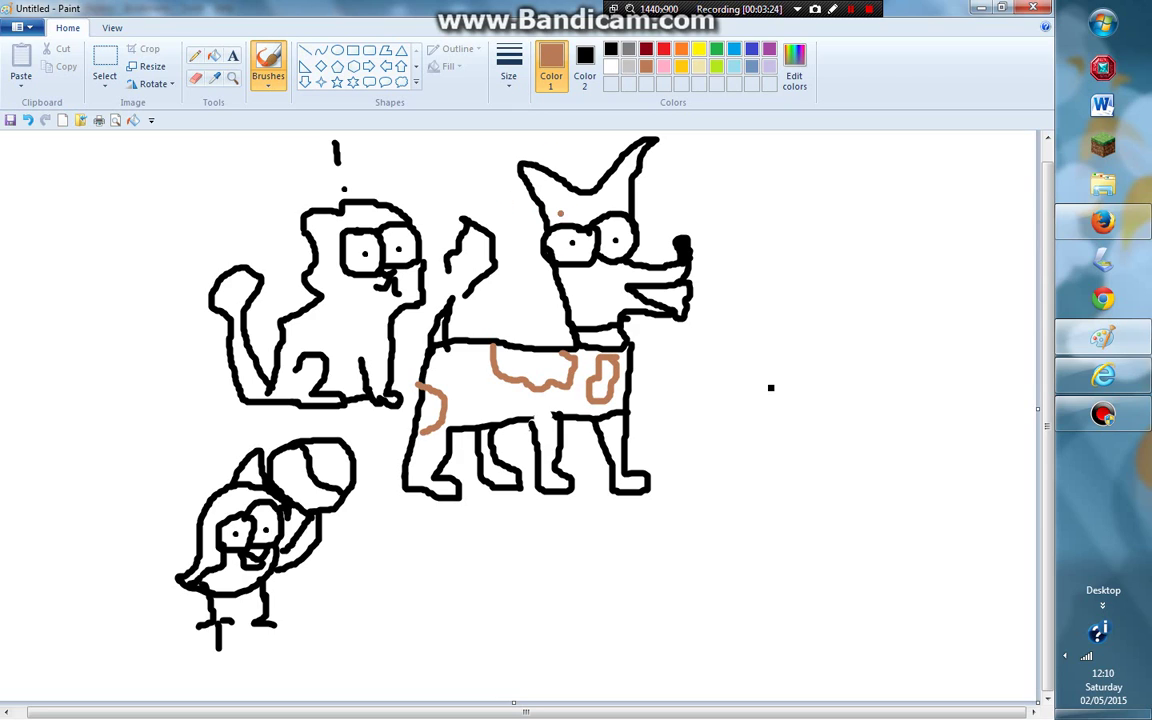
mouse_move(564, 288)
mouse_down()
mouse_move(587, 291)
mouse_move(594, 325)
mouse_up()
Fill the dog's head, muzzle, body and legs with brown, leaving the back, chest and neck patches unfilled
click(214, 56)
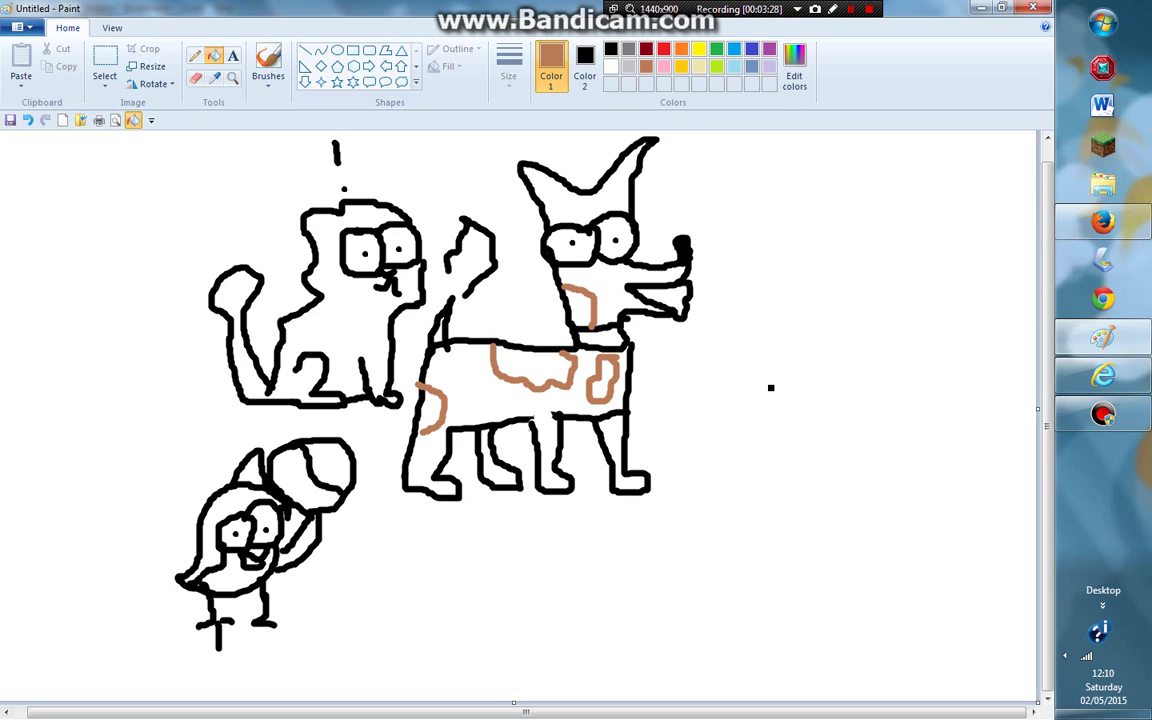
click(598, 195)
click(596, 272)
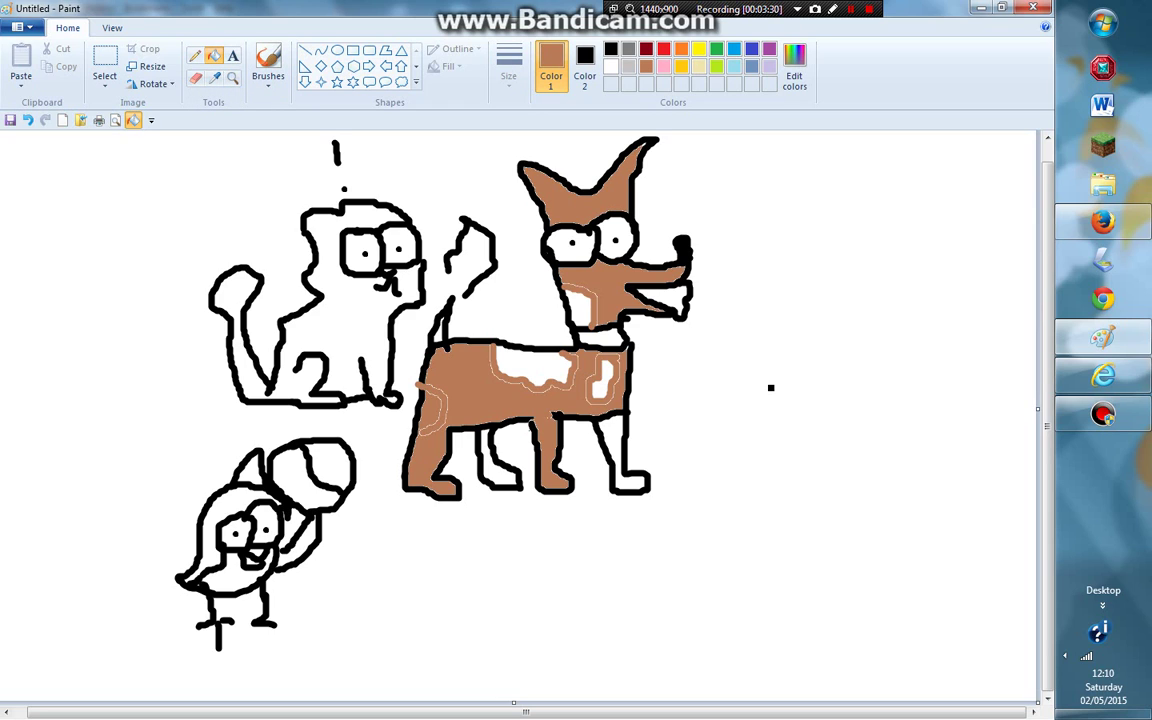
click(618, 451)
click(493, 467)
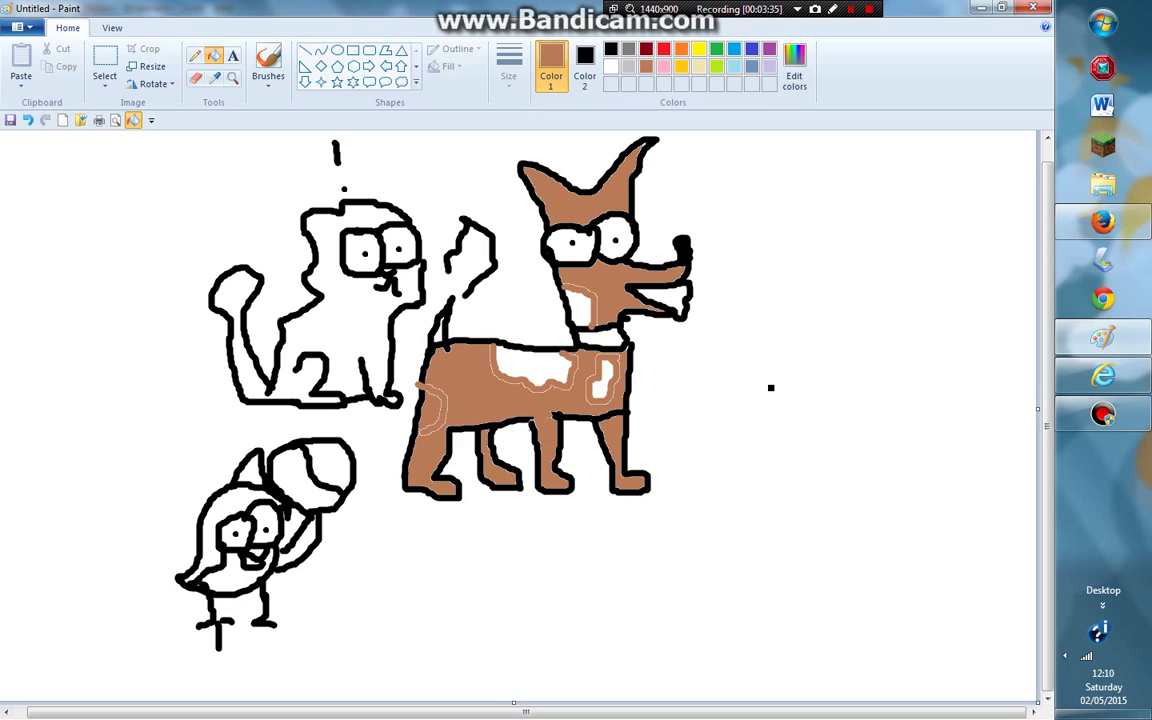
Fill the dog's back, chest and neck patches with light yellow and its collar with red
click(699, 66)
click(535, 365)
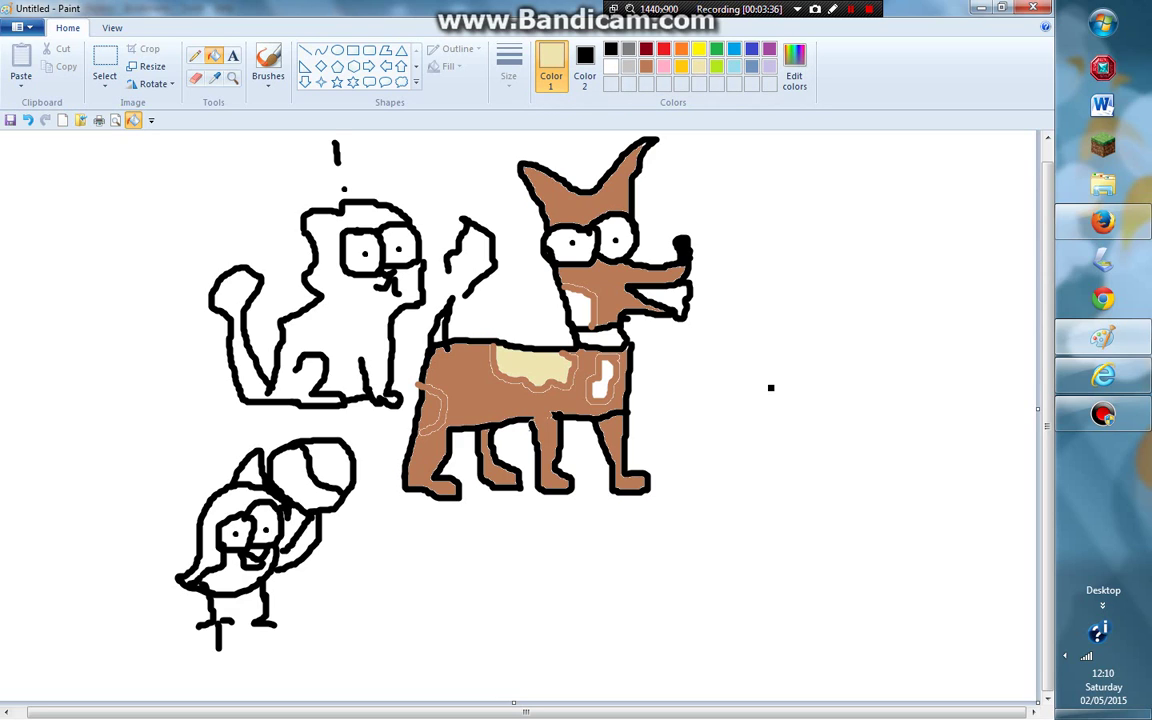
click(603, 380)
click(578, 308)
click(663, 49)
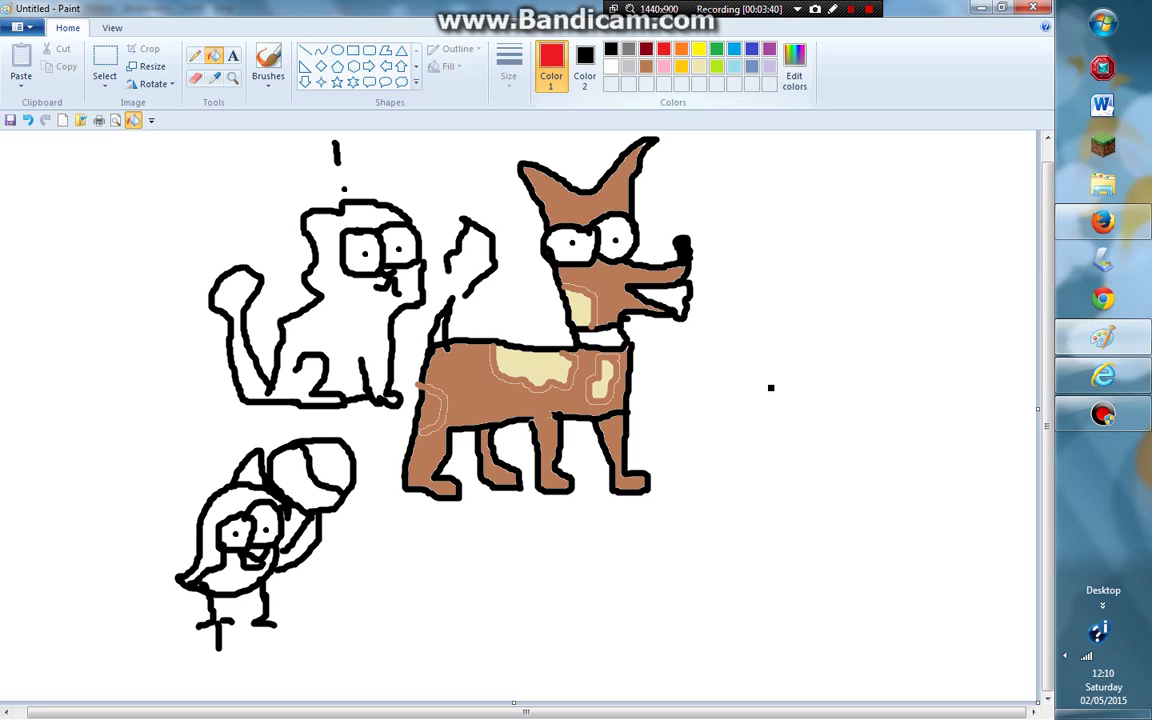
click(600, 339)
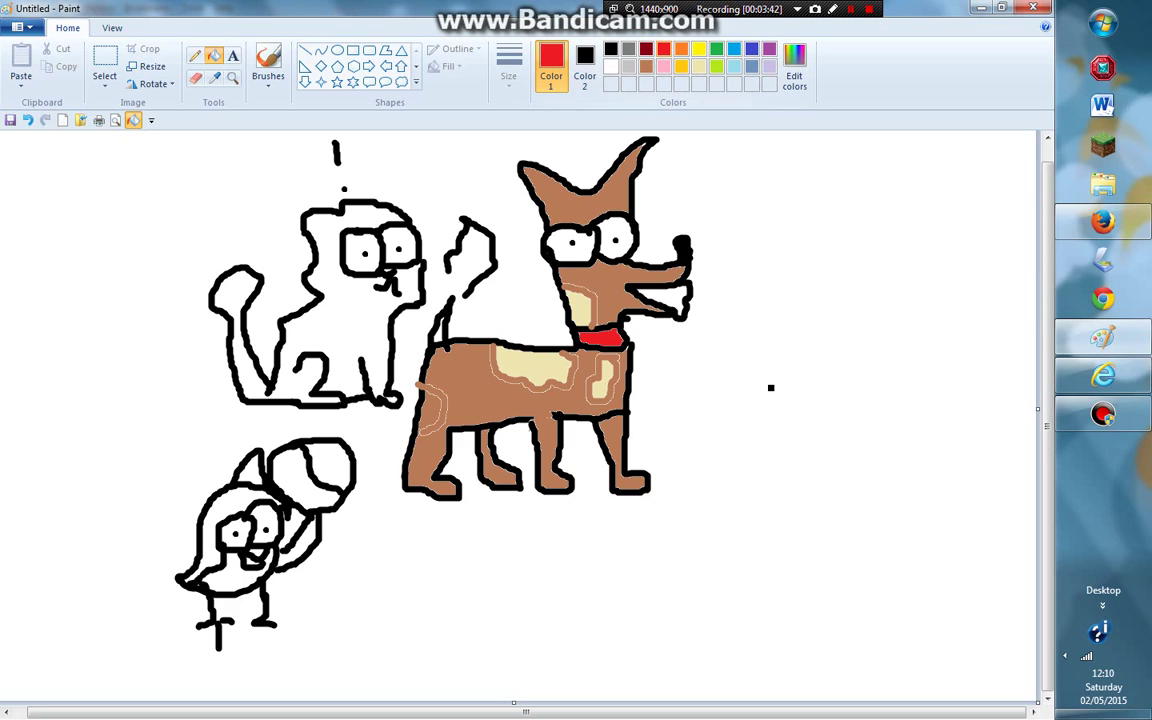
Define a custom dark brown colour with hue 24, saturation 80 and luminosity 56
click(646, 67)
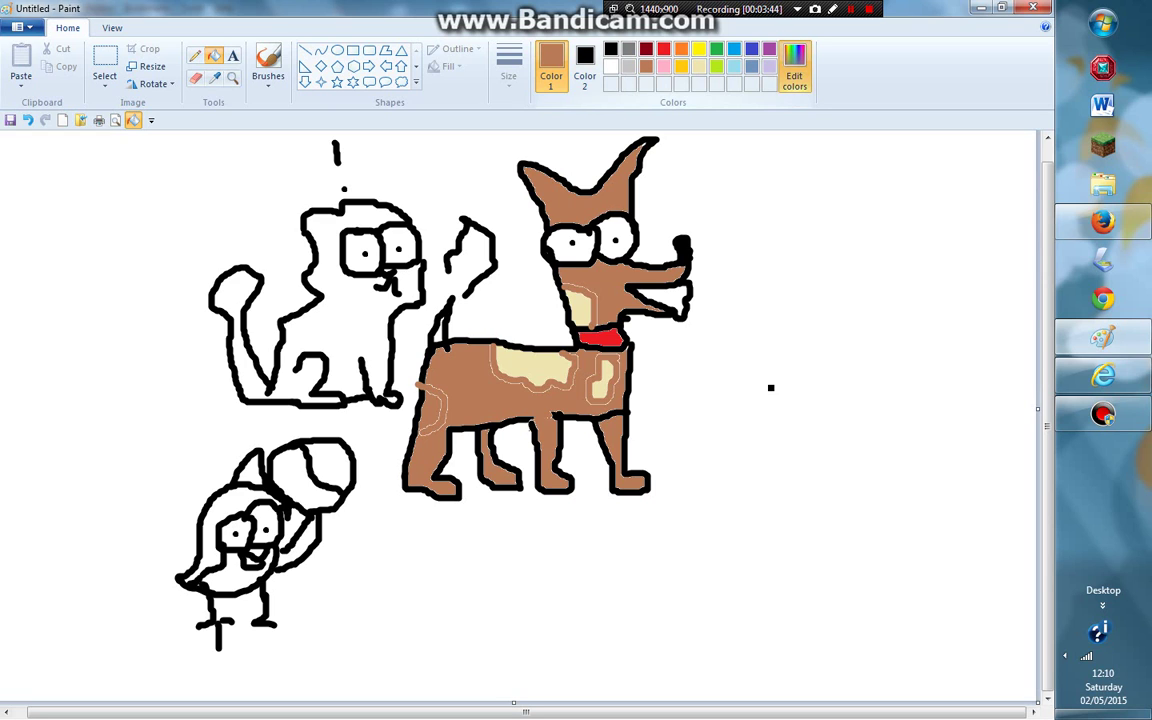
click(794, 75)
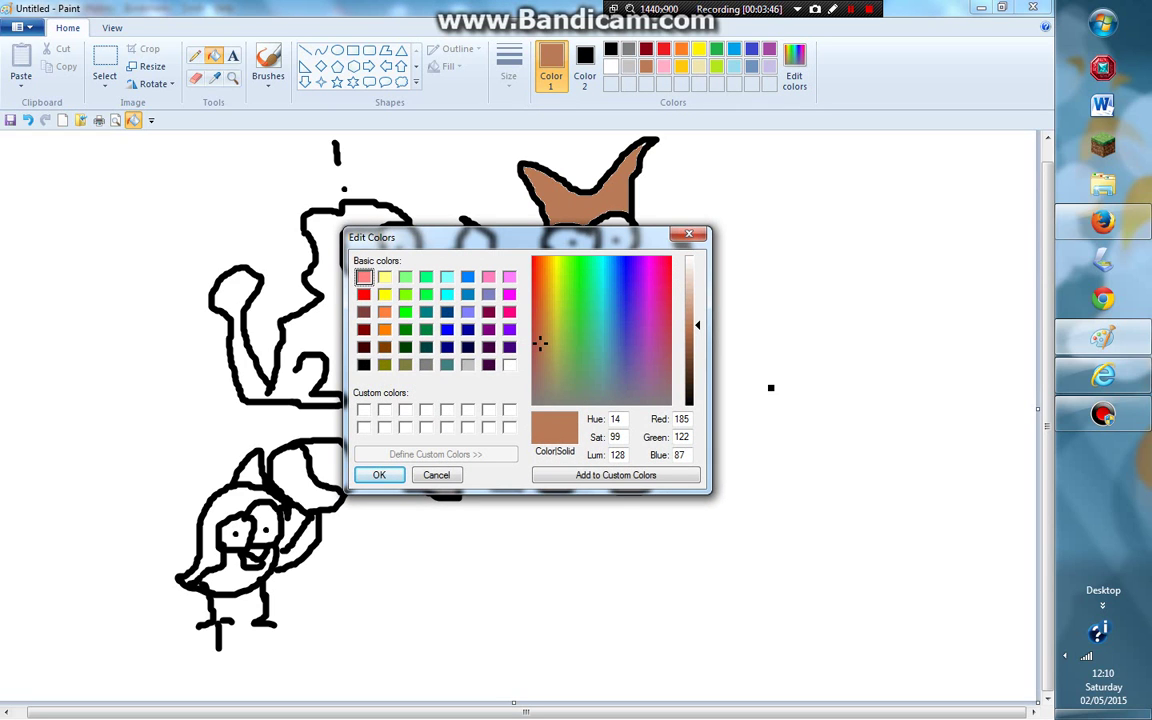
drag(540, 343, 547, 355)
click(692, 371)
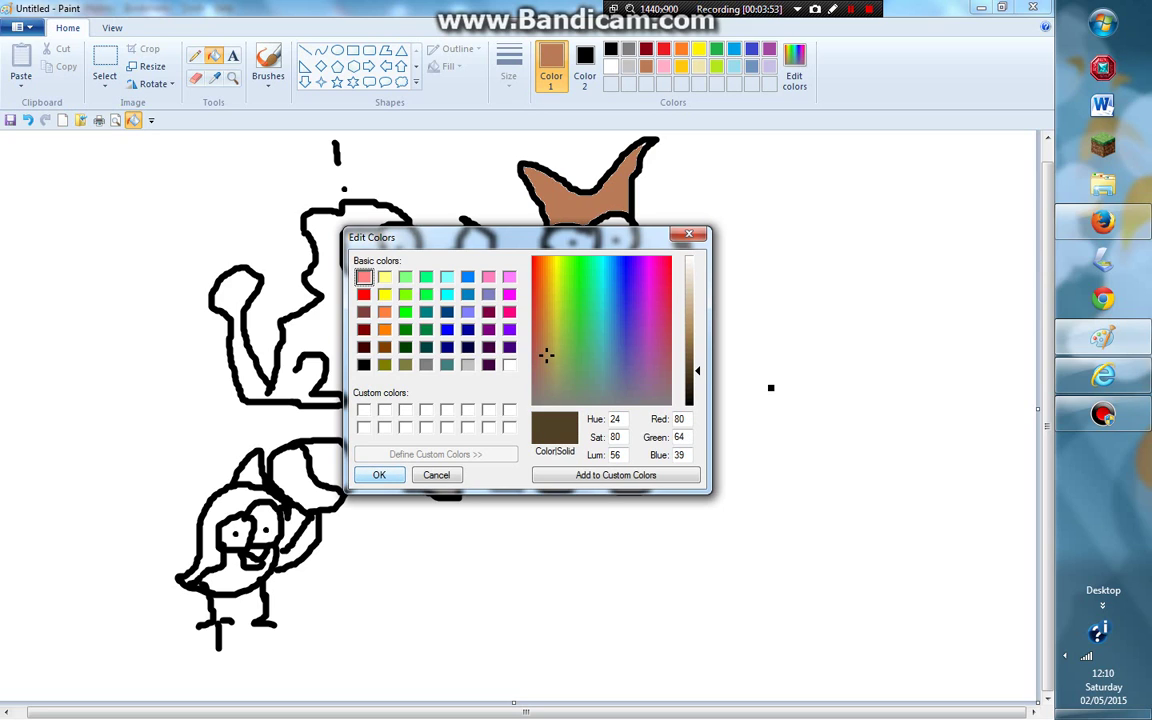
click(379, 475)
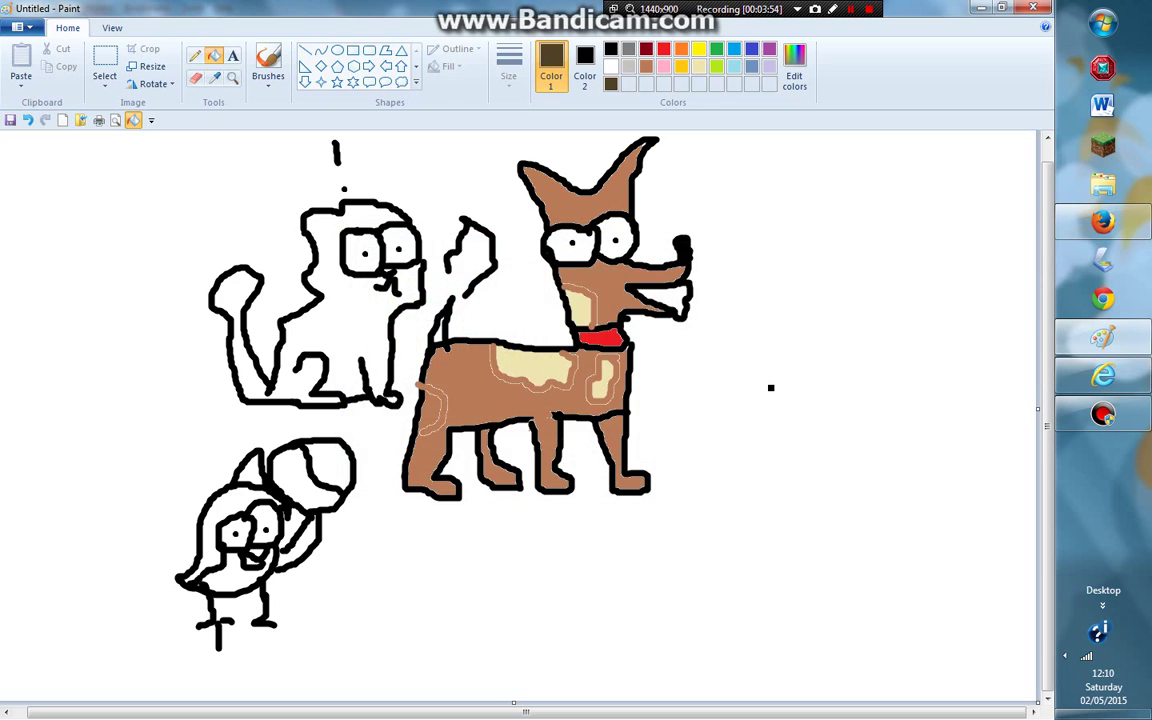
Try filling the dog's head, muzzle and body with the custom dark brown, and undo those fills
click(590, 206)
click(612, 284)
click(482, 388)
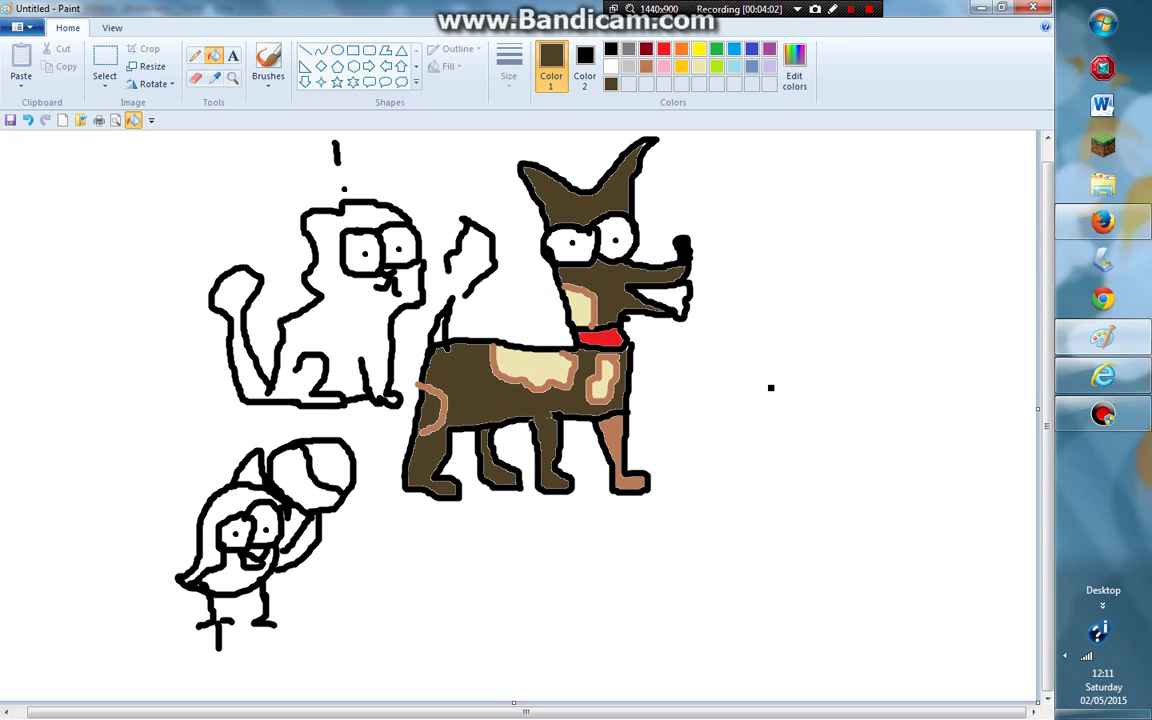
click(771, 388)
key(ctrl+z)
key(ctrl+z)
key(ctrl+z)
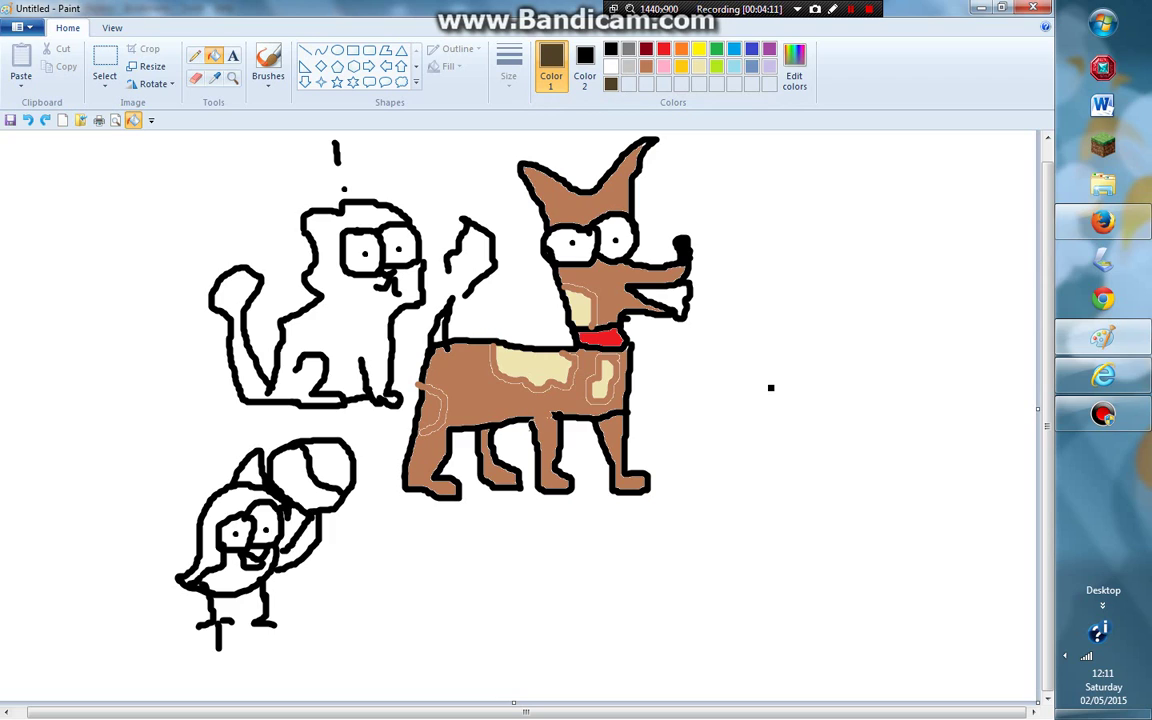
Fill the bird's head and back with the custom dark brown, and its belly, crest and wing with brown
click(219, 510)
click(681, 66)
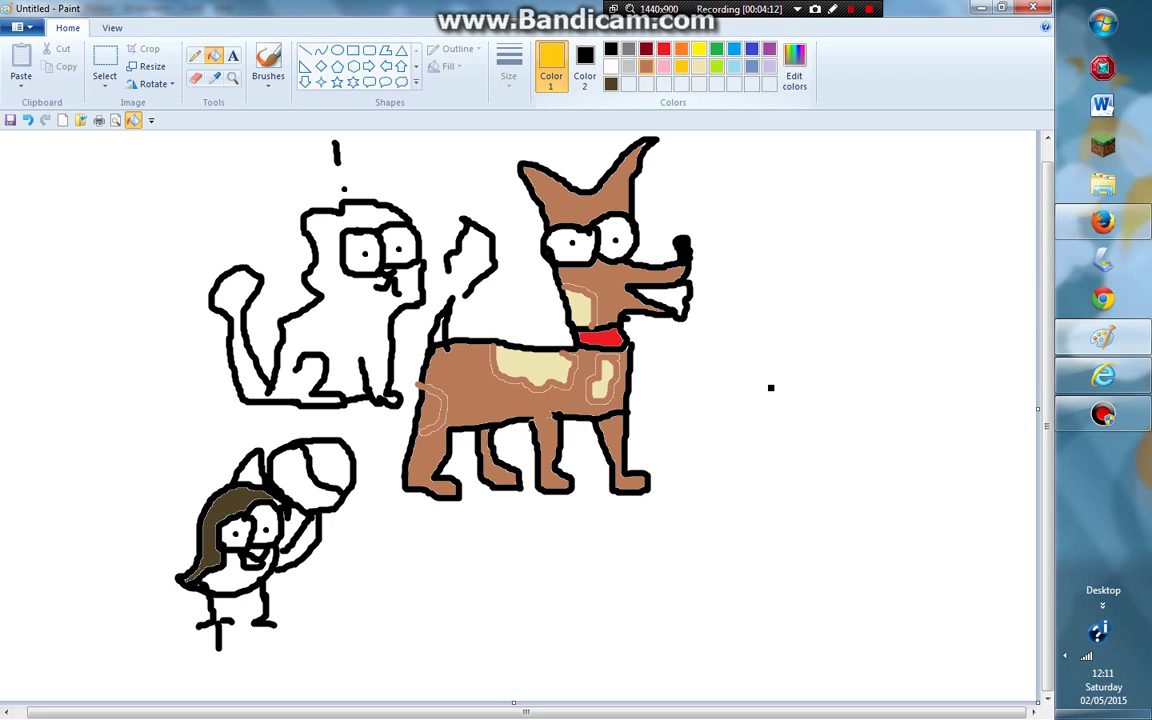
click(646, 66)
click(681, 65)
click(235, 572)
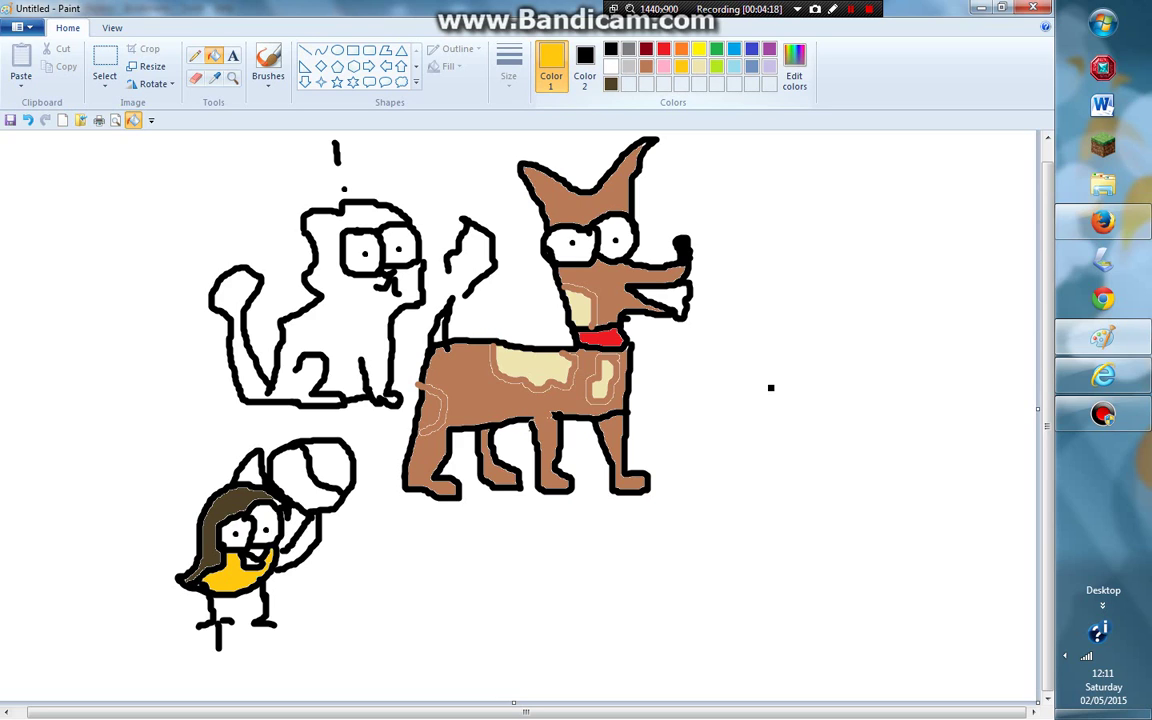
click(646, 66)
click(240, 575)
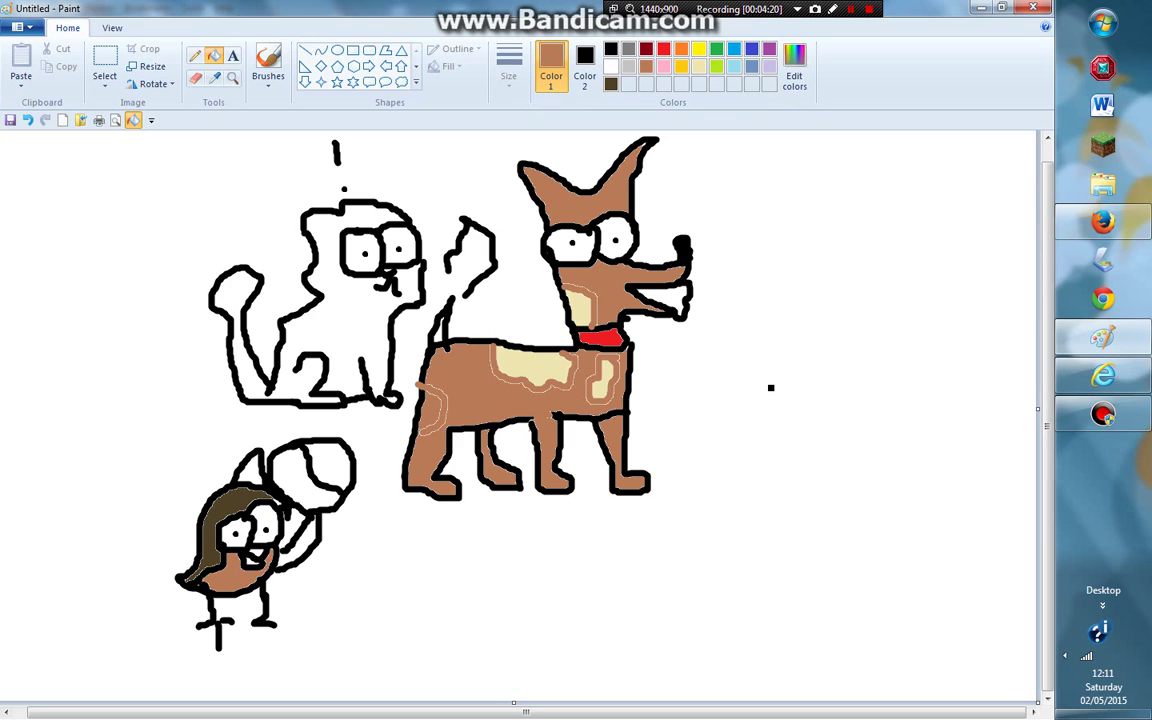
click(252, 472)
Fill the ball with brown on one side of the seam and the custom dark brown on the other
click(332, 465)
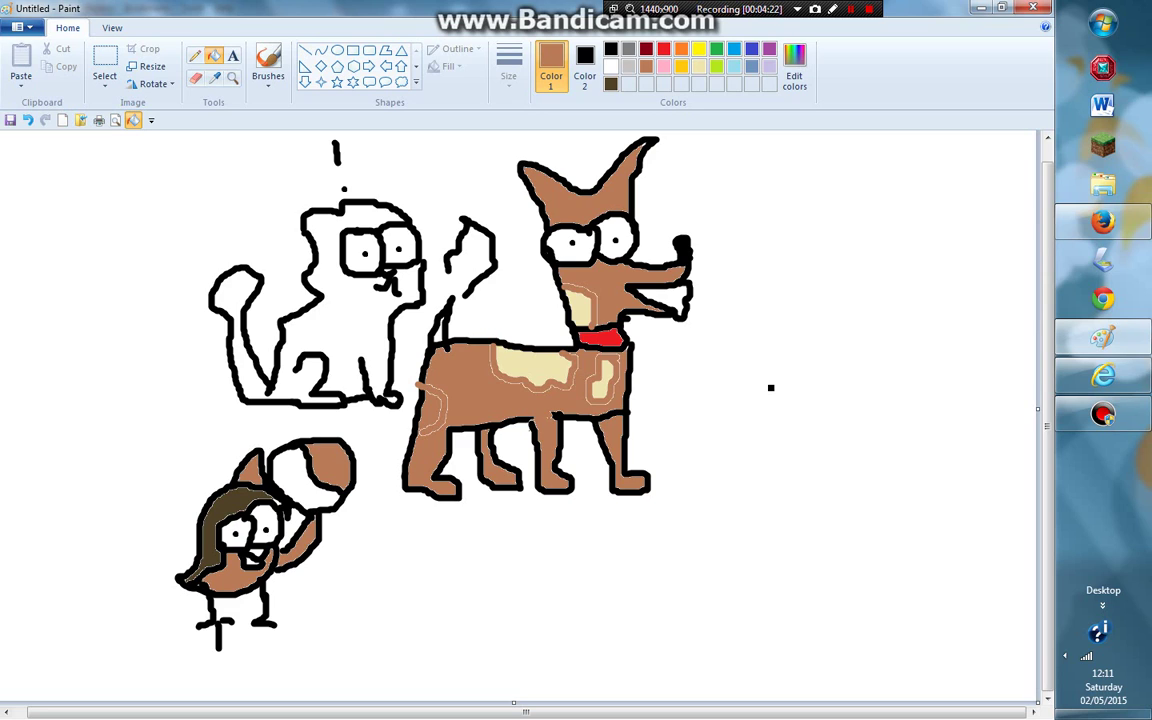
click(611, 84)
click(293, 477)
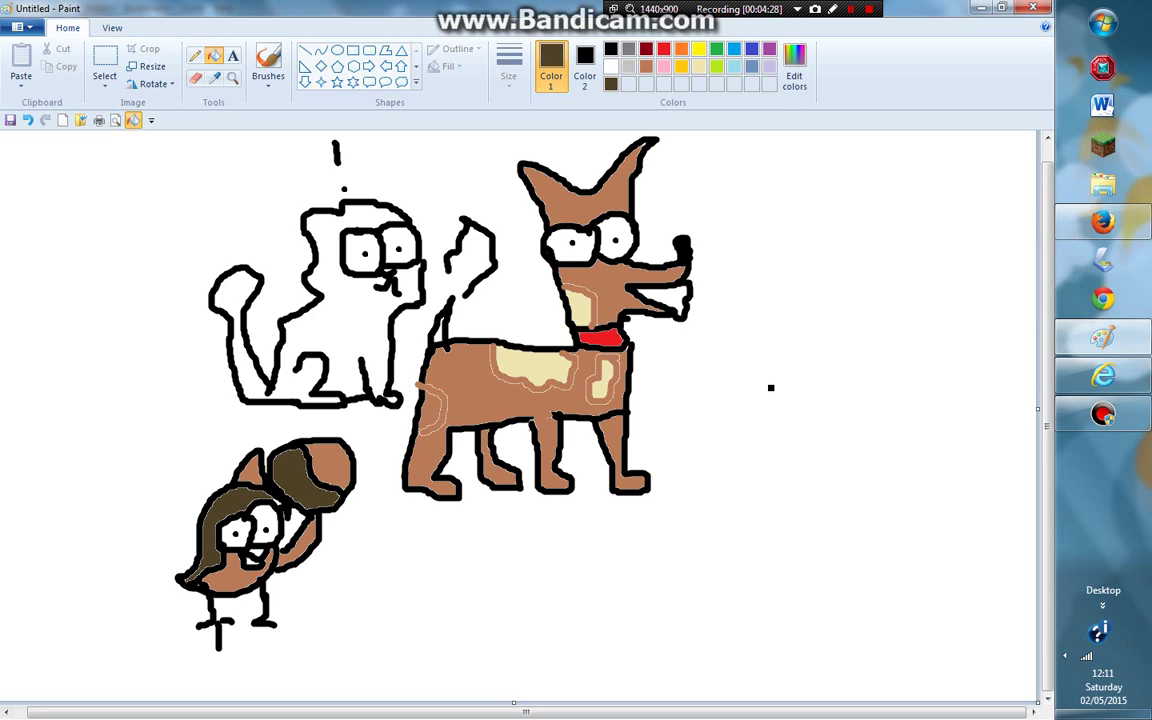
Place a wide text box on the canvas below the dog and set its text colour to black
click(233, 55)
drag(420, 590, 1033, 683)
key(ctrl+a)
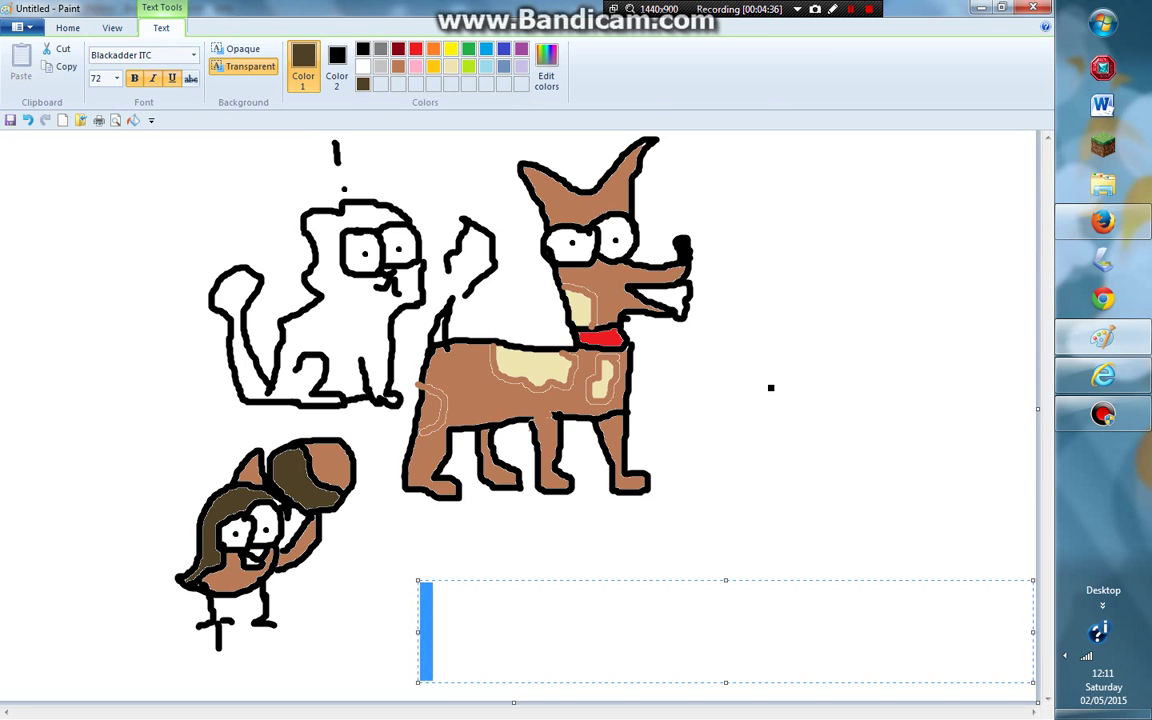
text(de)
key(BackSpace)
key(BackSpace)
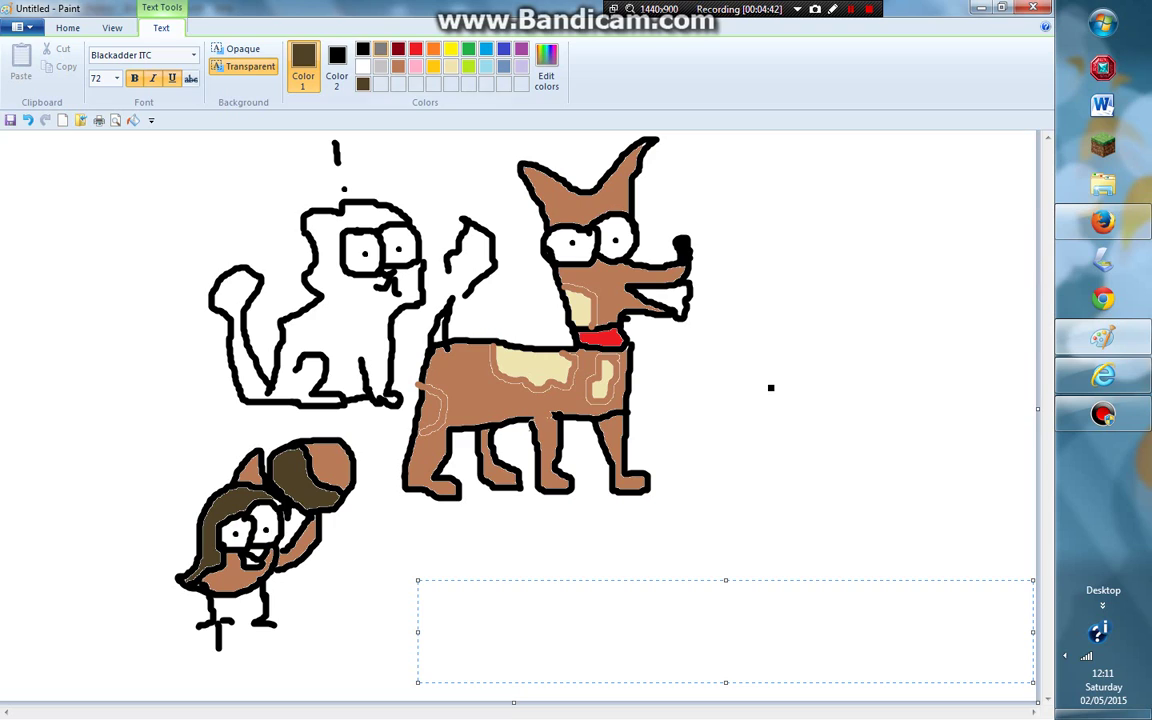
click(363, 49)
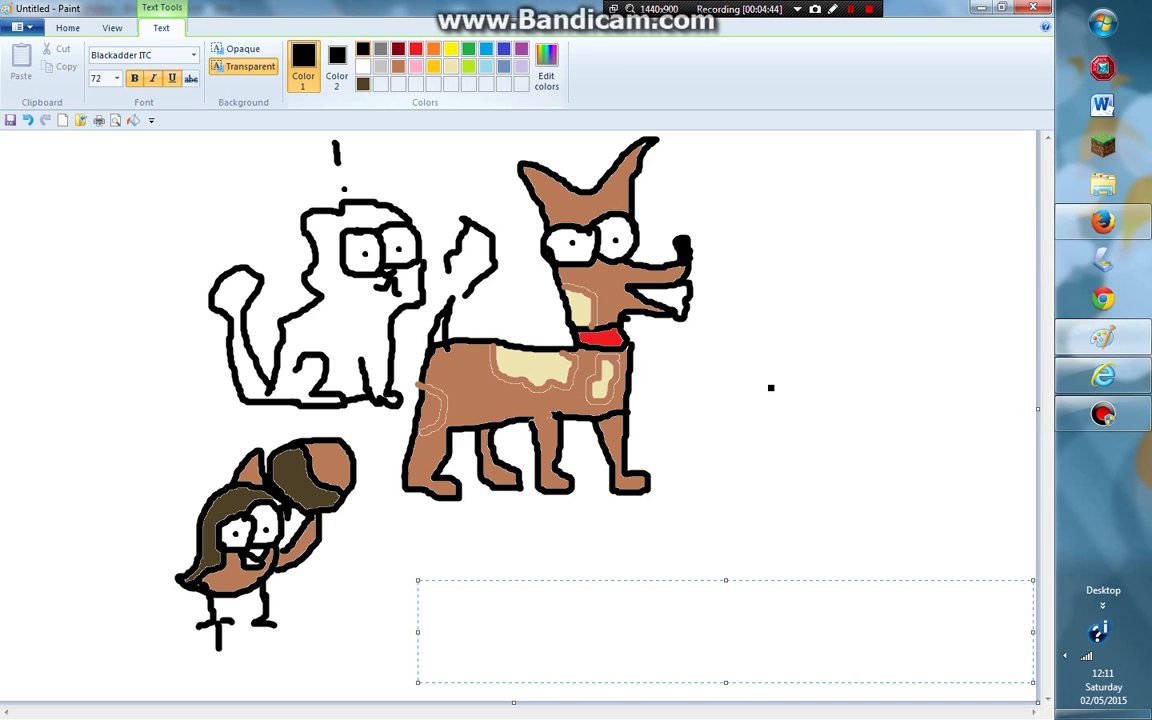
Enter the caption "subscibe to" followed by the channel owner's first name, and commit the text to the canvas
text(sub)
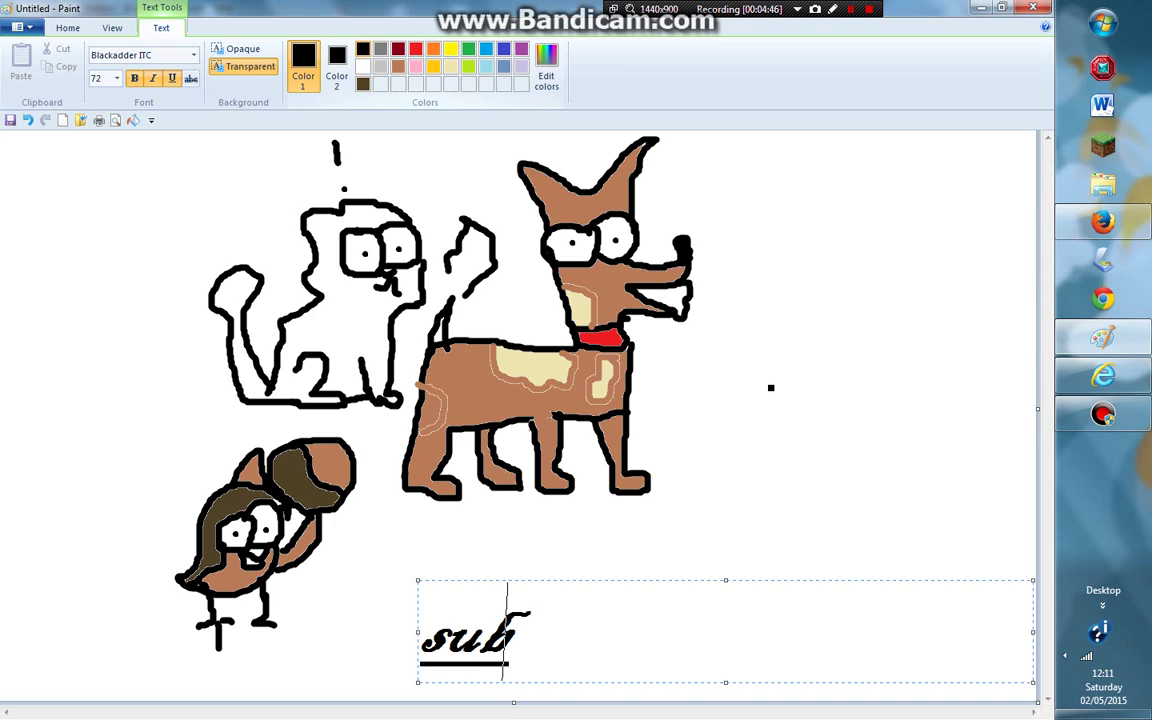
text(scrib)
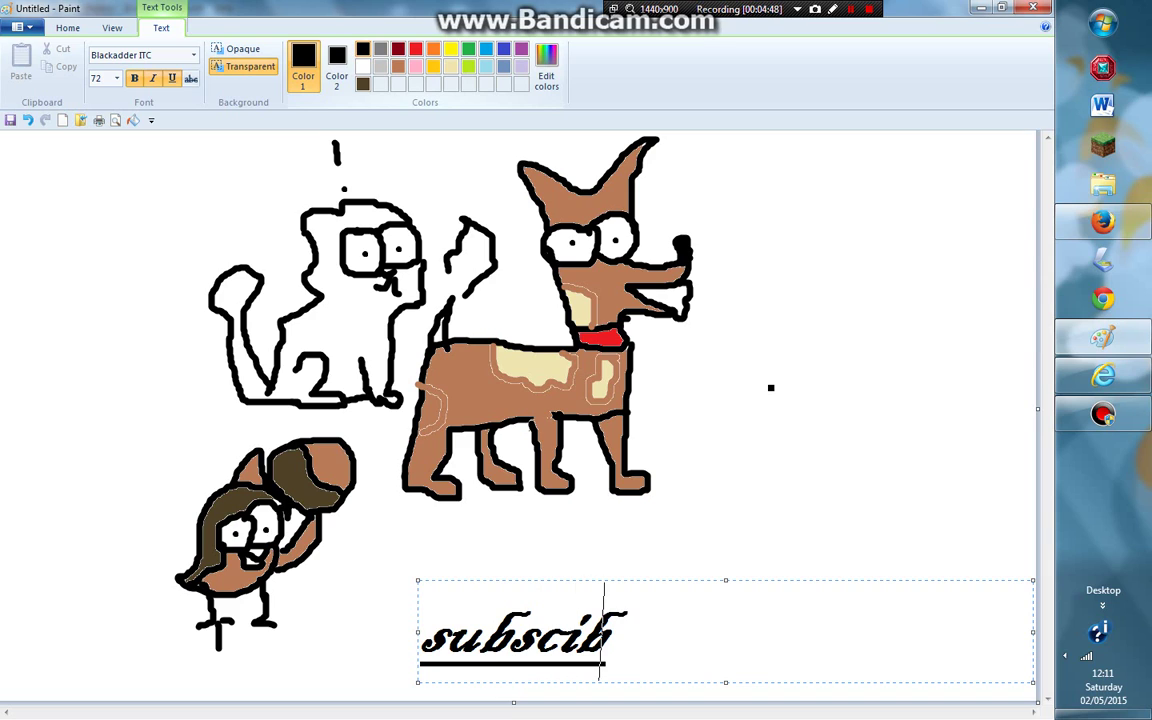
text(e)
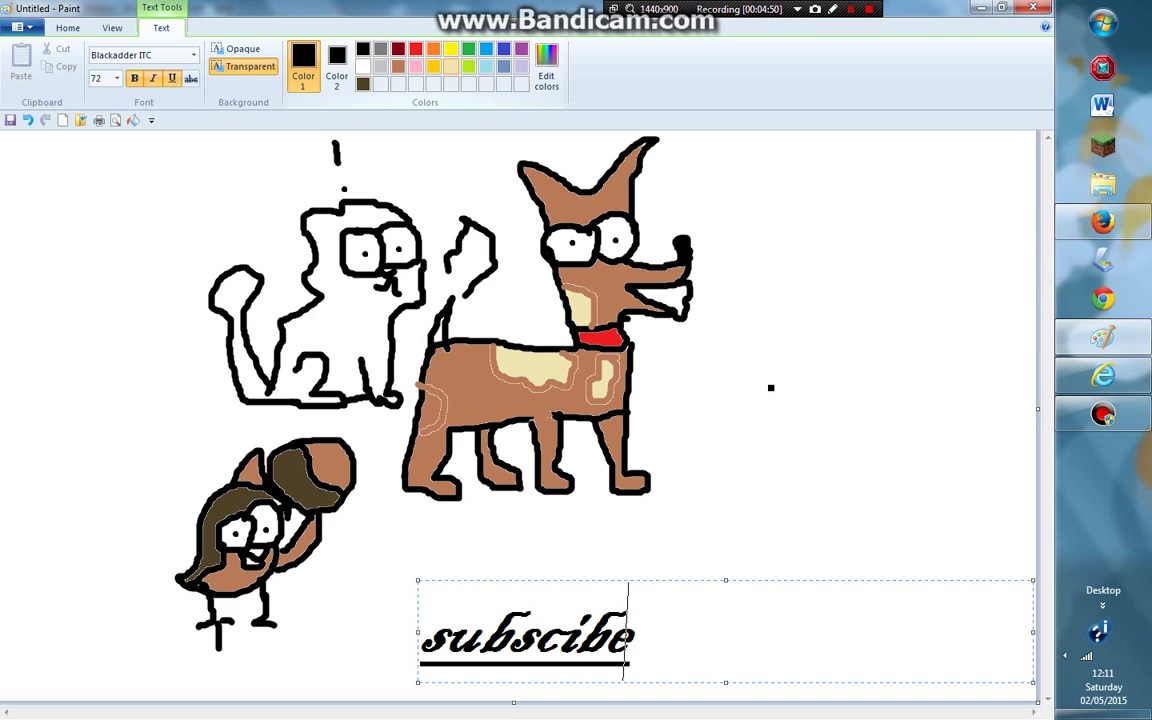
text( to)
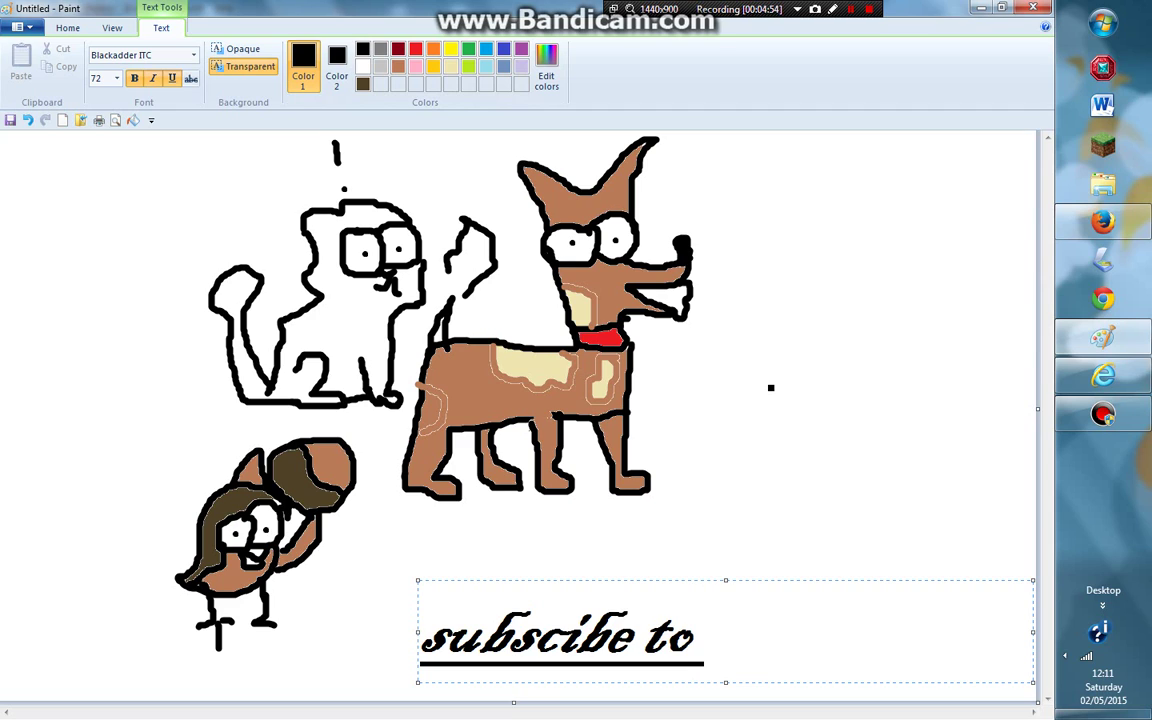
text( jami)
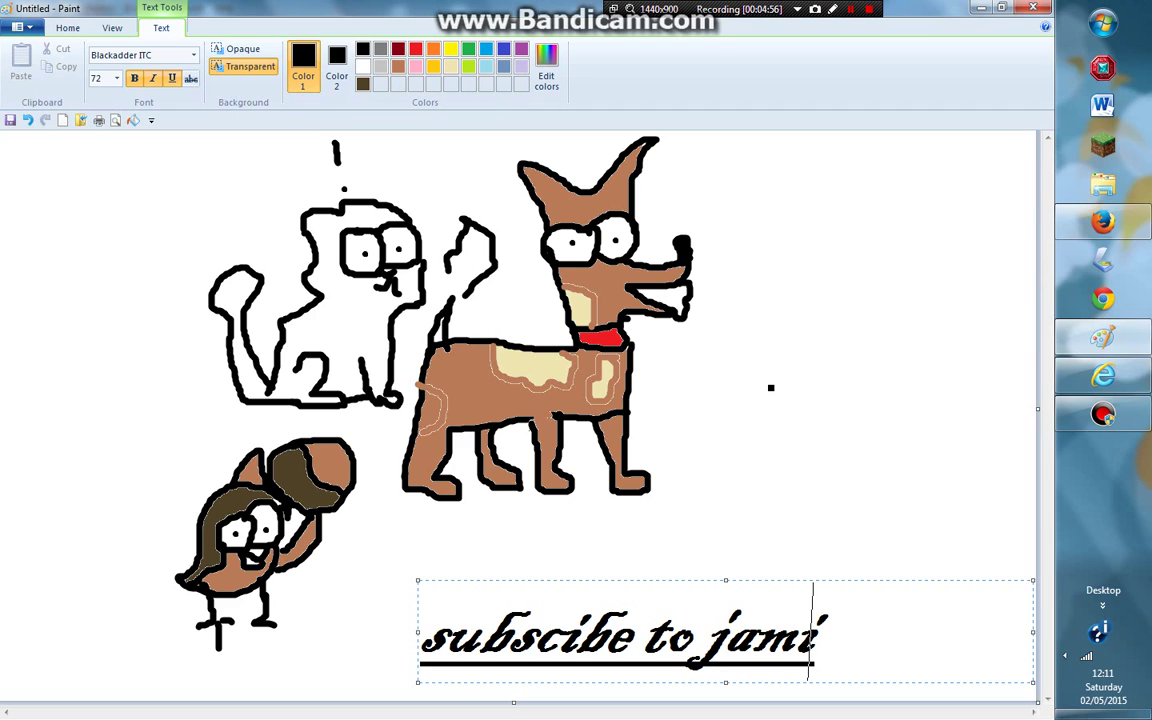
text(e)
click(771, 400)
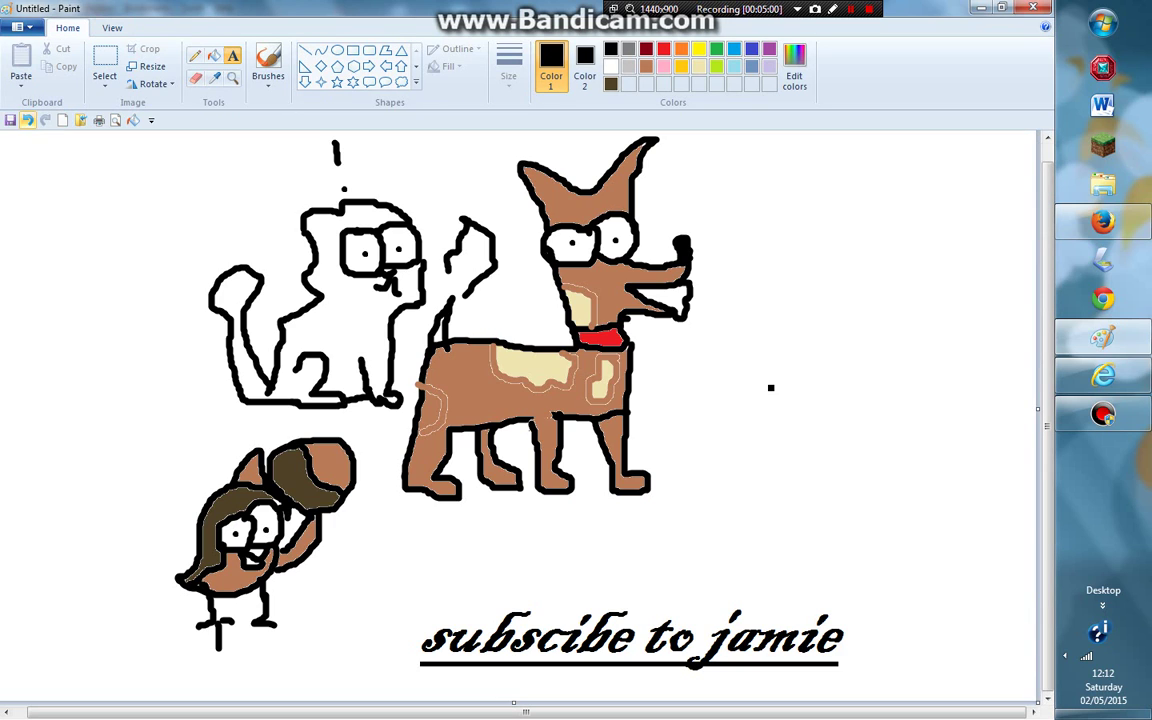
Undo and redo the caption repeatedly, ending with it restored
key(ctrl+z)
key(ctrl+y)
key(ctrl+z)
key(ctrl+y)
key(ctrl+z)
key(ctrl+y)
key(ctrl+z)
key(ctrl+y)
key(ctrl+z)
key(ctrl+y)
key(ctrl+z)
key(ctrl+y)
key(ctrl+z)
key(ctrl+y)
click(28, 120)
click(45, 120)
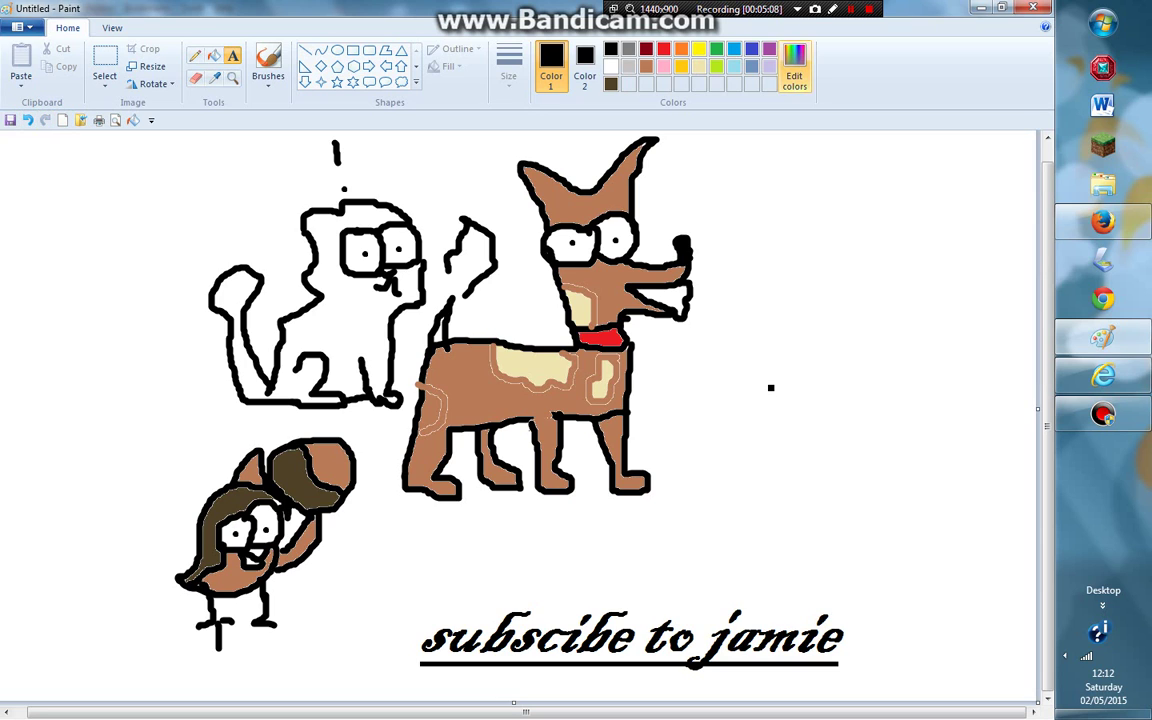
Fill the background and the cat's body, outline and both eyes with pink
click(664, 66)
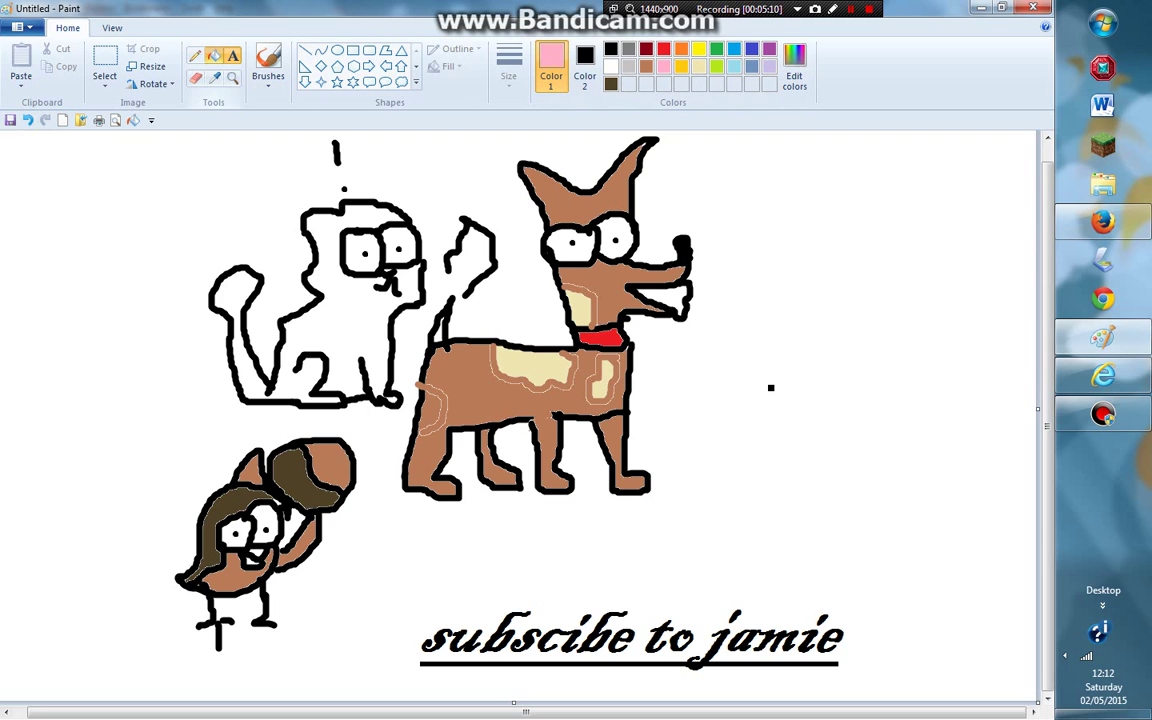
click(214, 56)
click(234, 185)
click(335, 295)
click(343, 252)
click(360, 255)
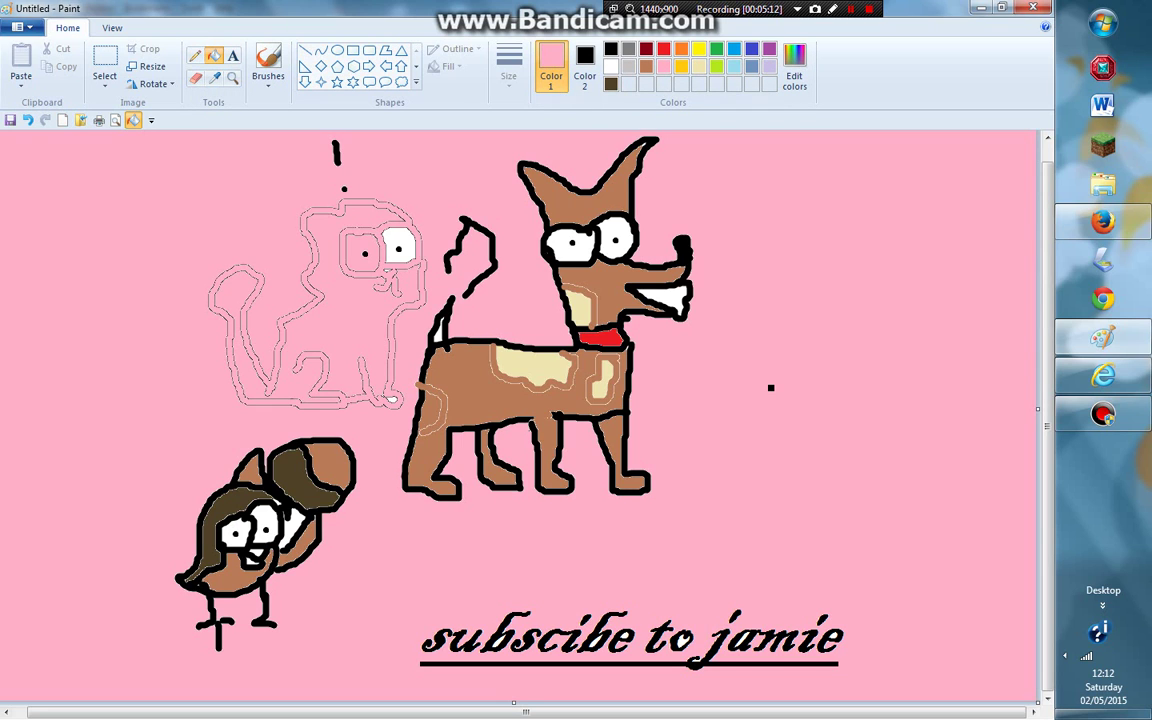
click(399, 240)
Fill the dog's outline, muzzle, neck patch, body and rear patch border with pink
click(546, 240)
click(606, 296)
click(579, 309)
click(482, 390)
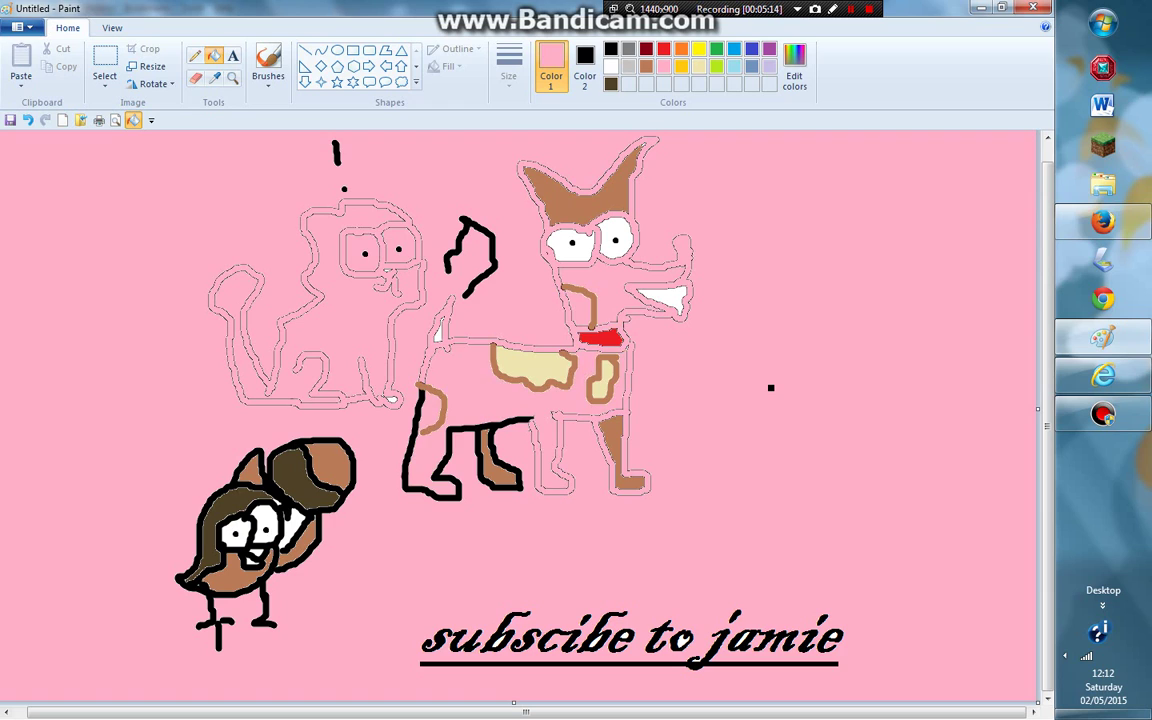
click(441, 406)
Fill the ball's dark brown part and the bird's outline, head and eyes with pink
click(302, 481)
click(264, 520)
click(251, 526)
click(230, 530)
click(211, 524)
click(266, 530)
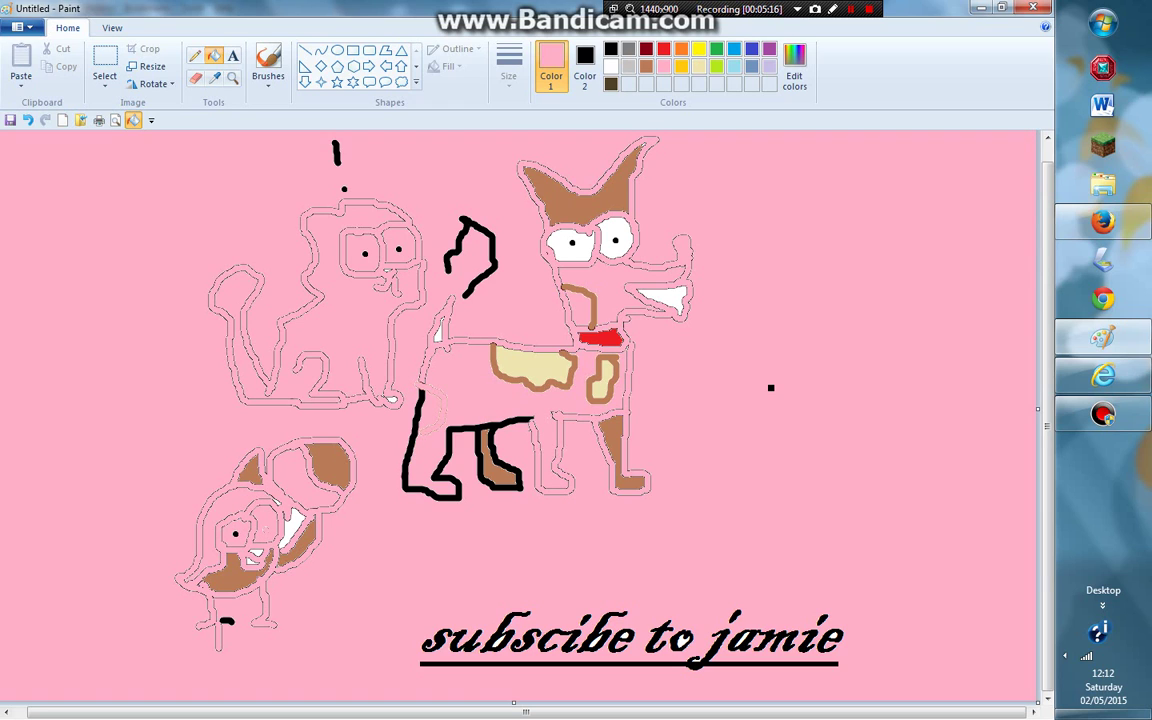
Fill the caption's letter b, the dog's front leg, remaining hind outline, and back patch with its border in pink
click(500, 637)
click(615, 441)
click(482, 429)
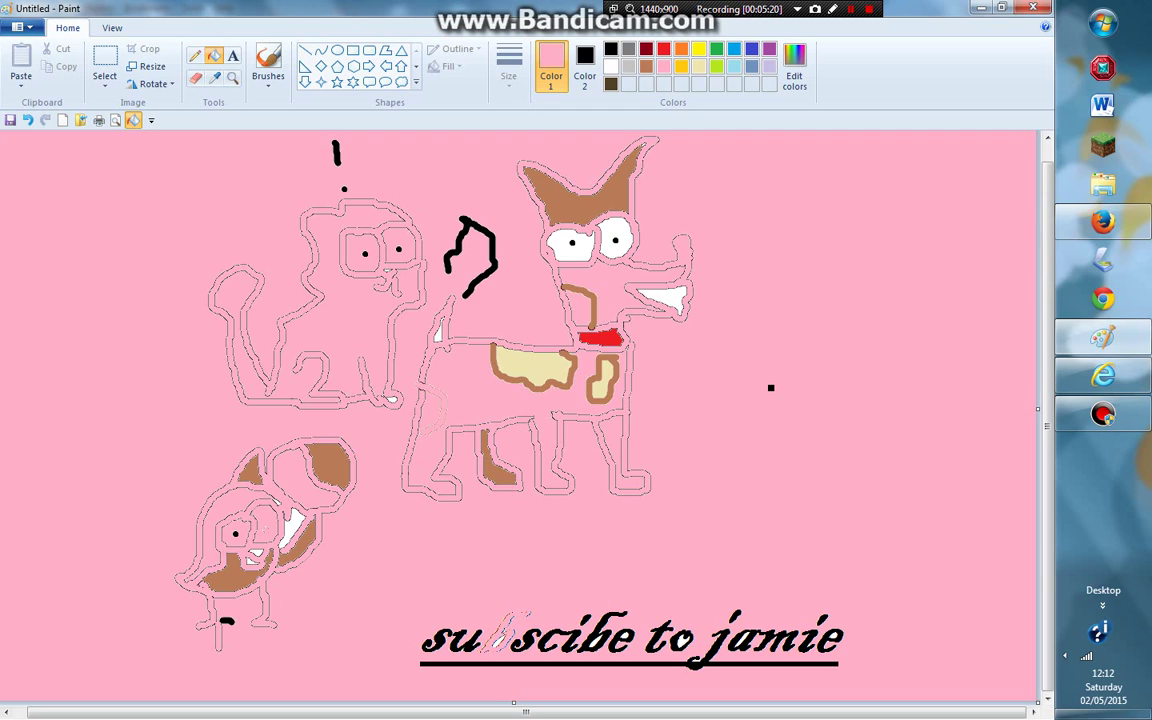
click(532, 367)
click(540, 386)
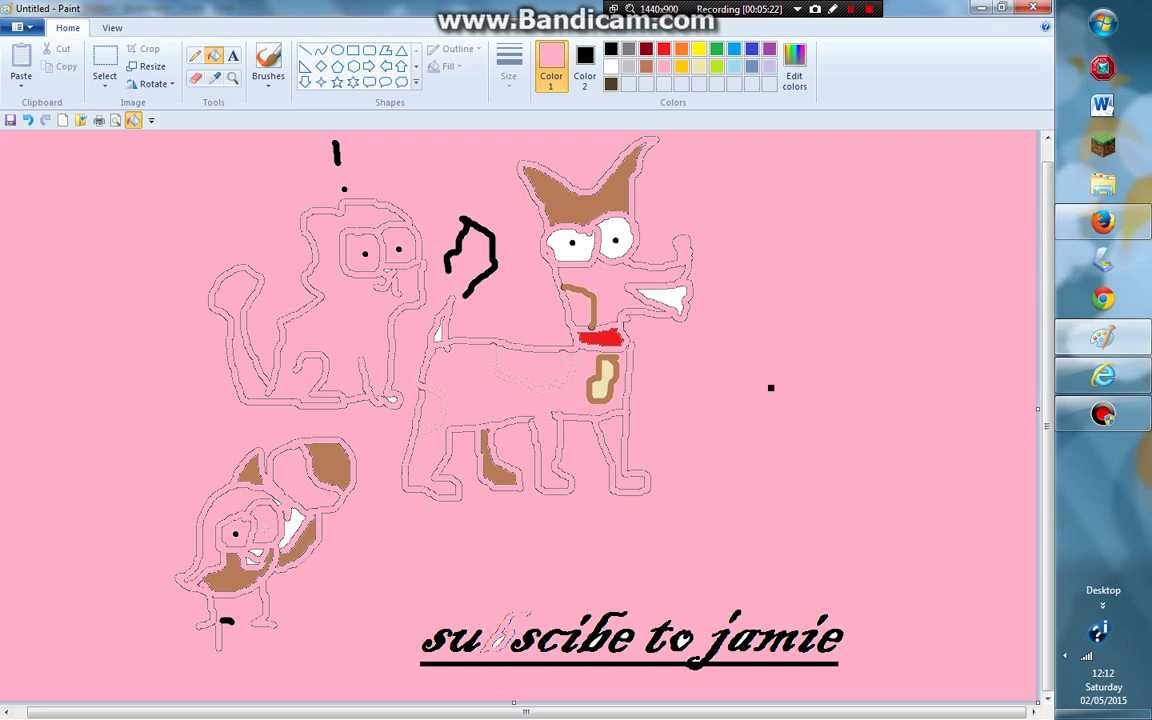
Fill the brown top of the dog's head and ears, its open mouth, and both eyes with pink
click(585, 192)
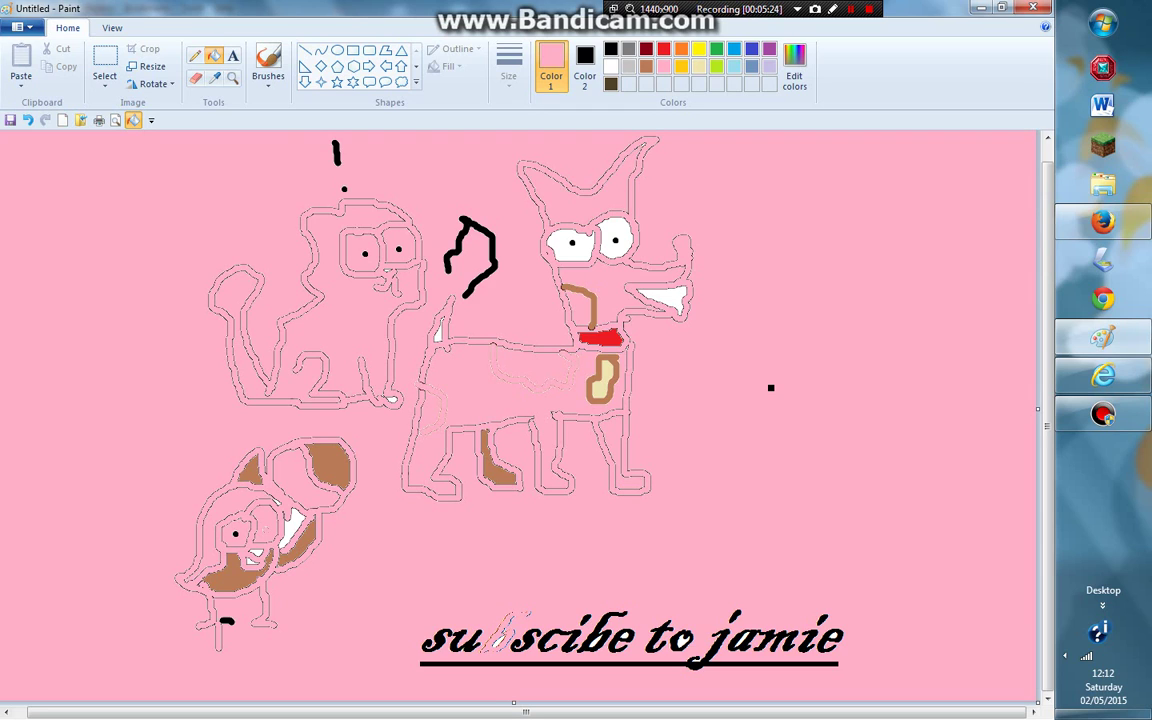
click(668, 298)
click(563, 250)
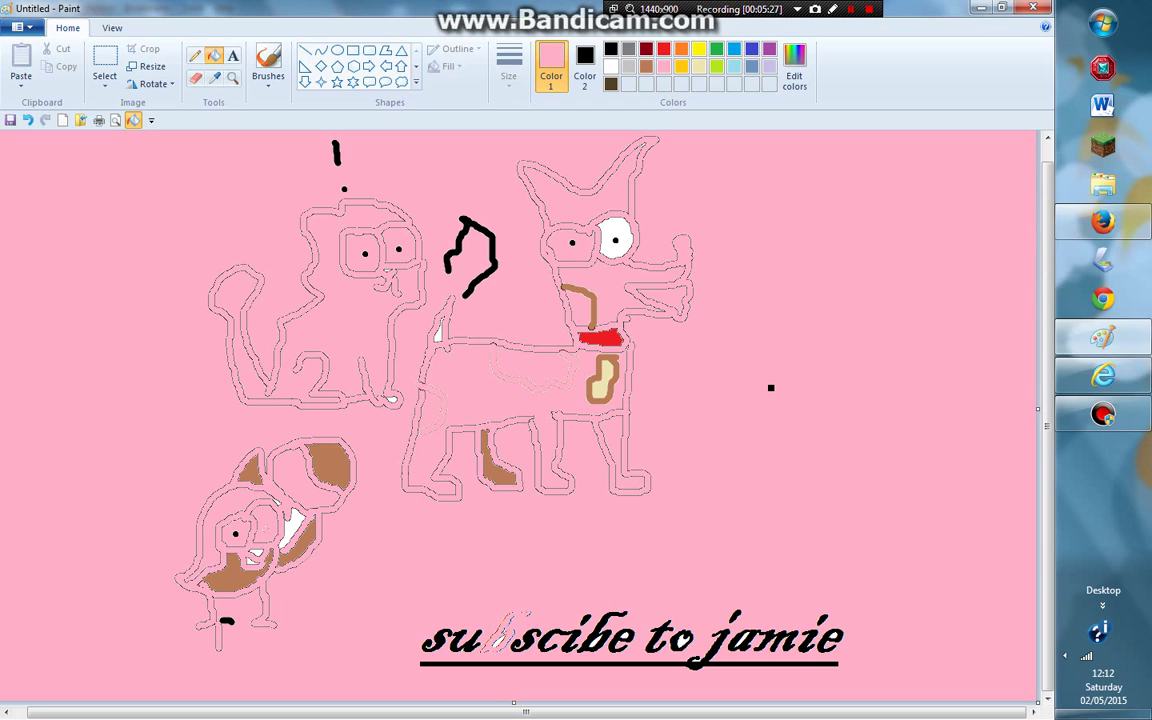
click(614, 252)
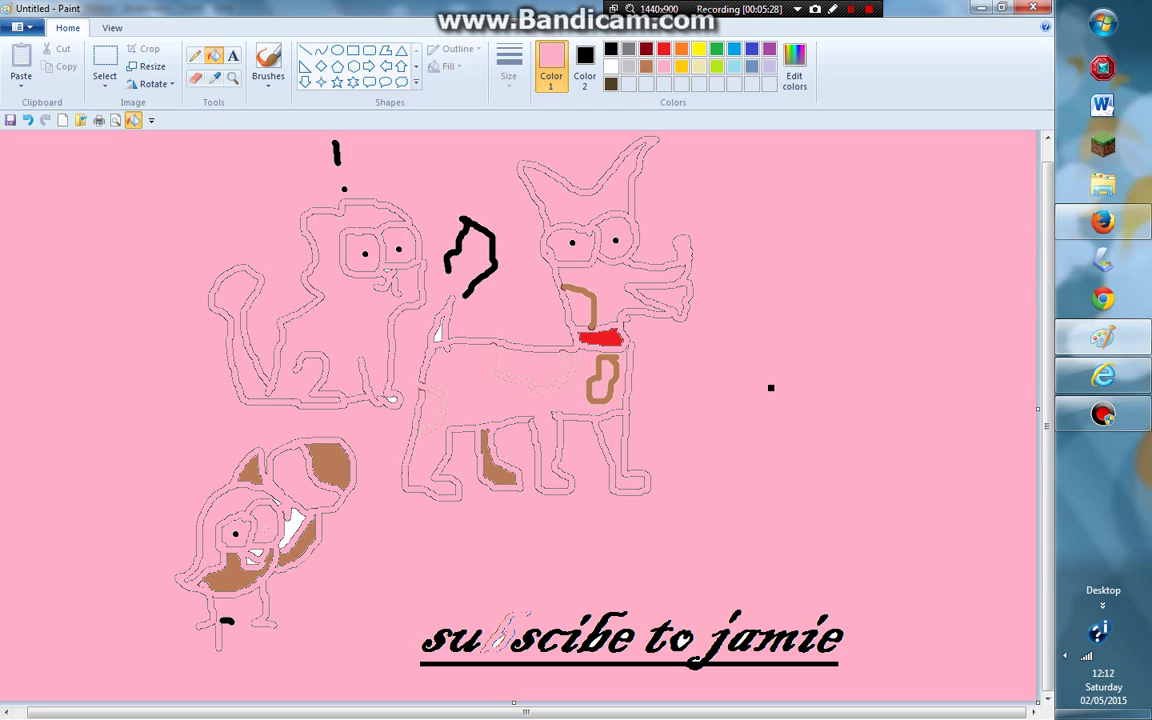
Fill the dog's chest patch with its border, red collar, brown hind leg and white tail gap with pink
click(603, 378)
click(600, 339)
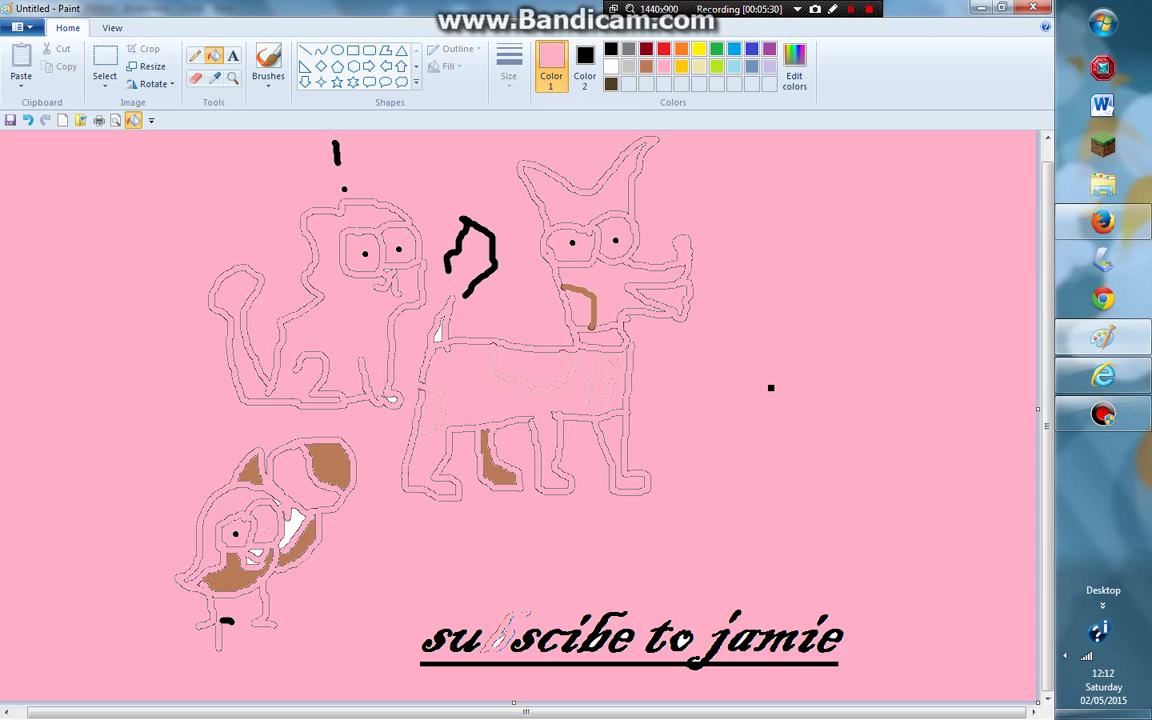
click(499, 473)
click(437, 334)
Fill the bird's two lower brown areas, the white gaps beside its face, and the ball's brown section with pink
click(230, 578)
click(303, 535)
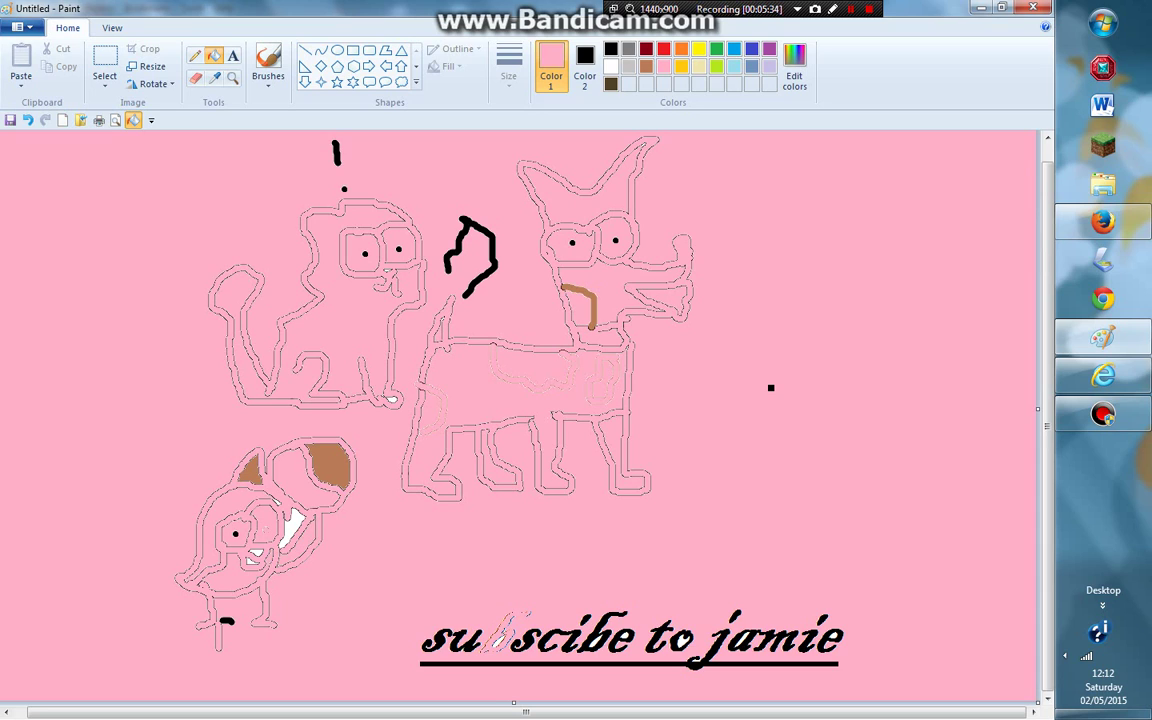
click(293, 522)
click(262, 548)
click(330, 465)
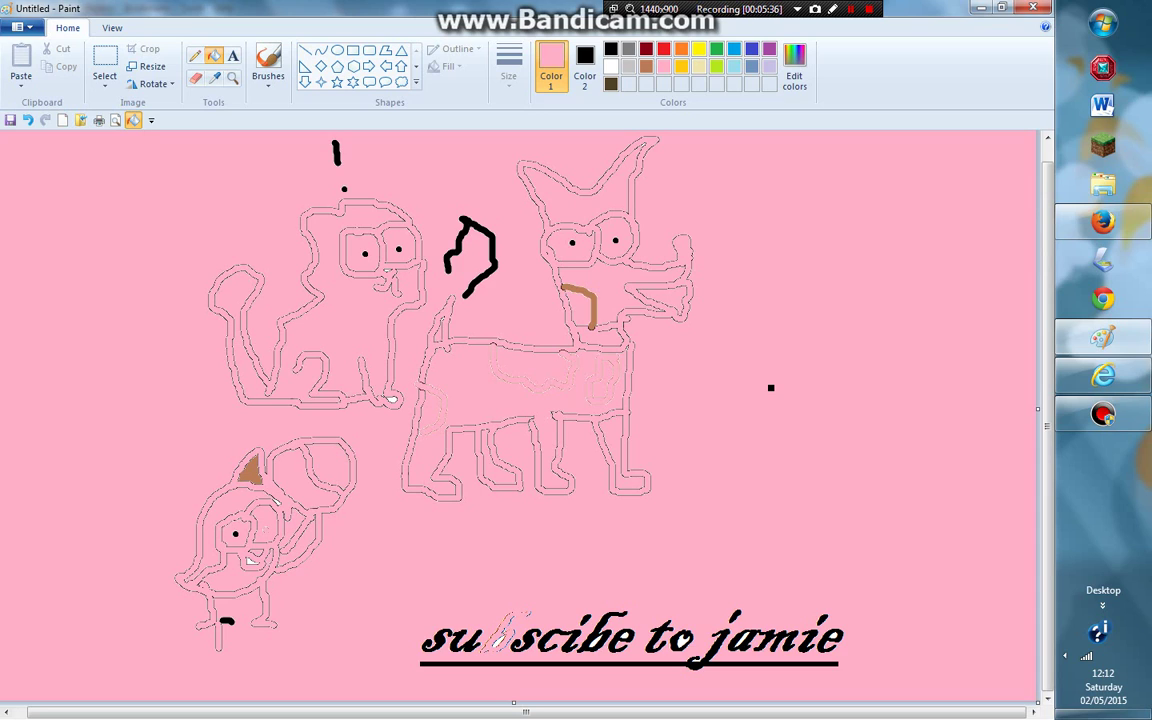